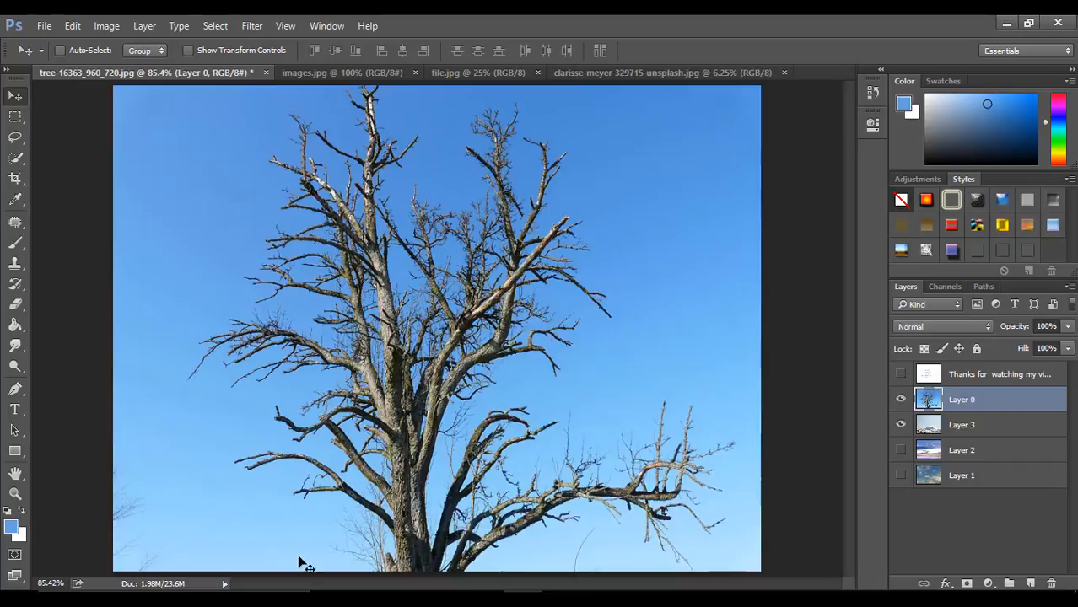
# Create a new white-filled layer directly beneath Layer 0 and hide Layer 0
pyautogui.click(1031, 584)
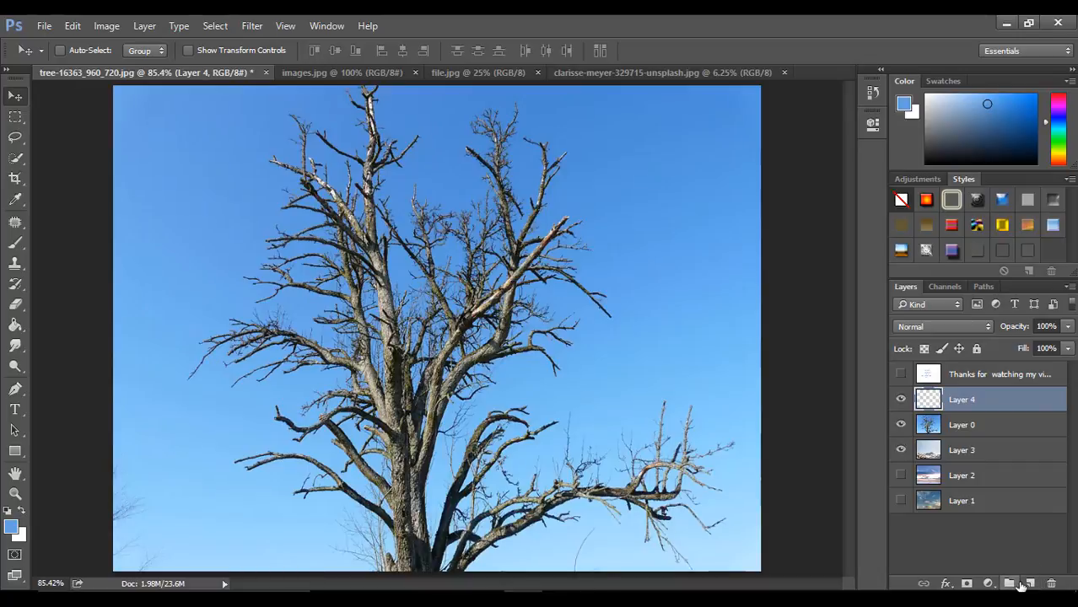
pyautogui.hotkey('ctrl', 'z')
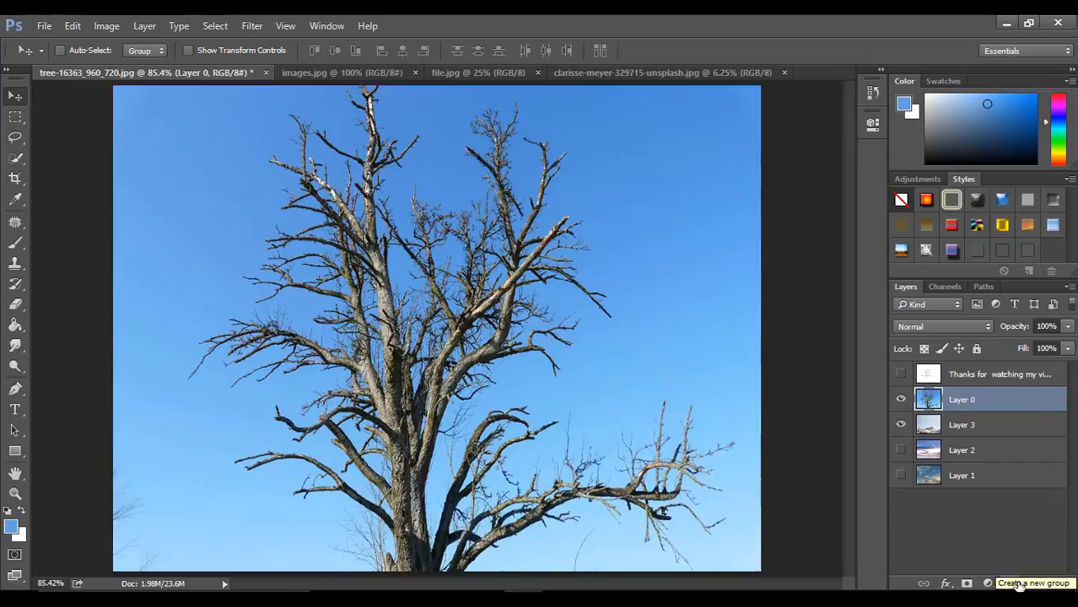
pyautogui.click(1030, 583)
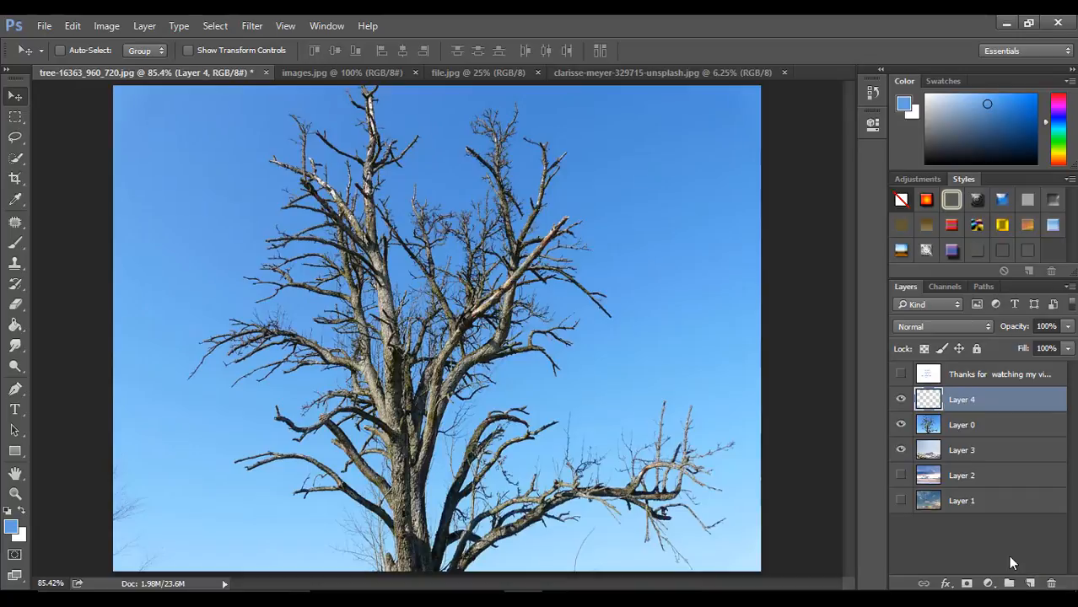
pyautogui.moveTo(963, 403); pyautogui.dragTo(966, 436)
pyautogui.hotkey('ctrl', 'BackSpace')
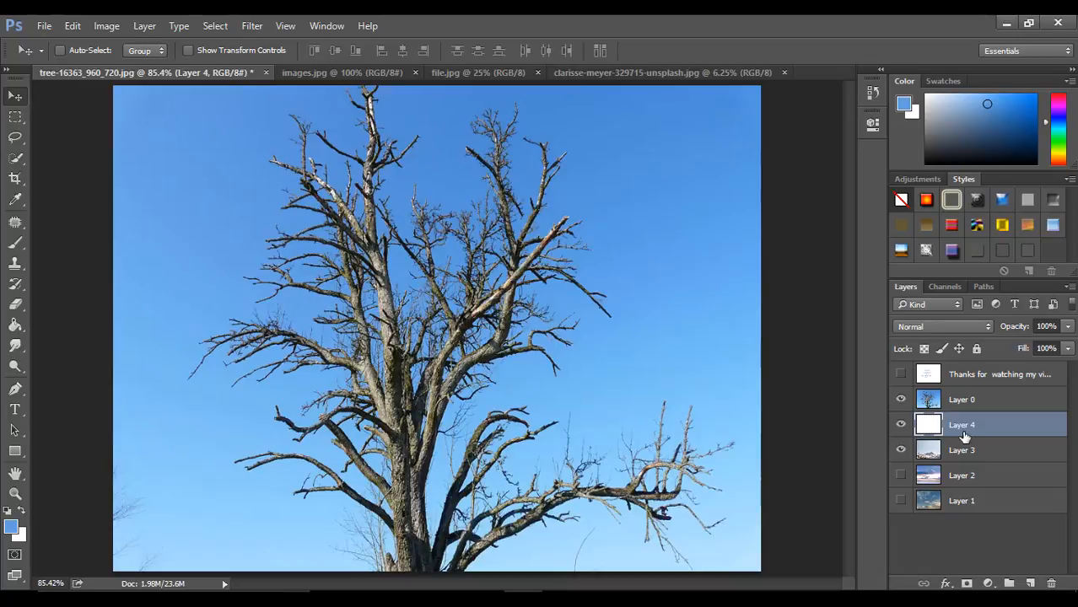
pyautogui.click(899, 400)
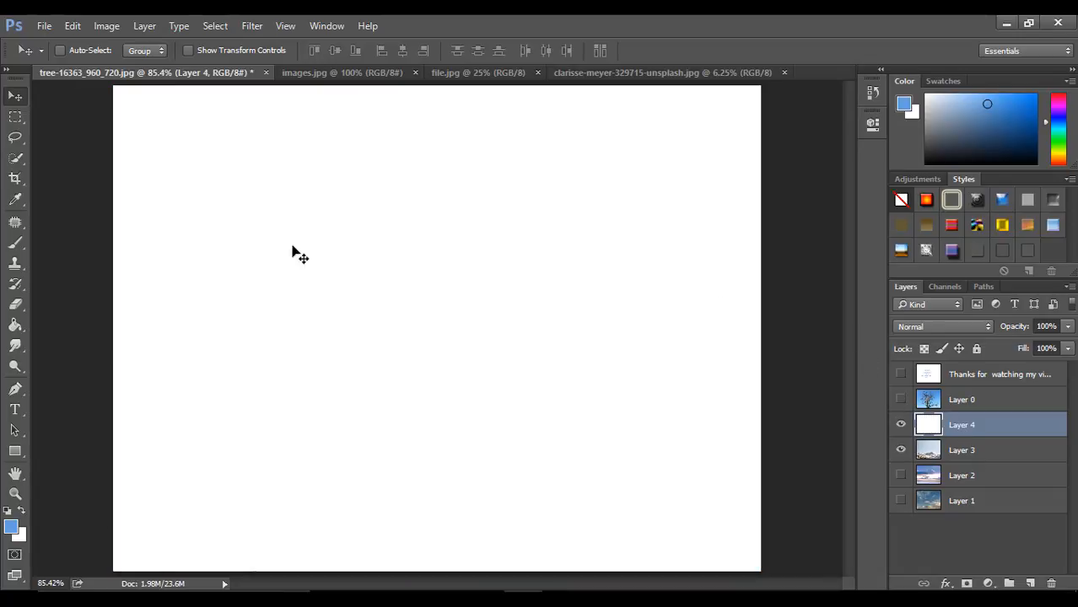
# Add three lines of text on the white canvas: "today", "i will" and "show you how to cut a tree easily"
pyautogui.click(14, 410)
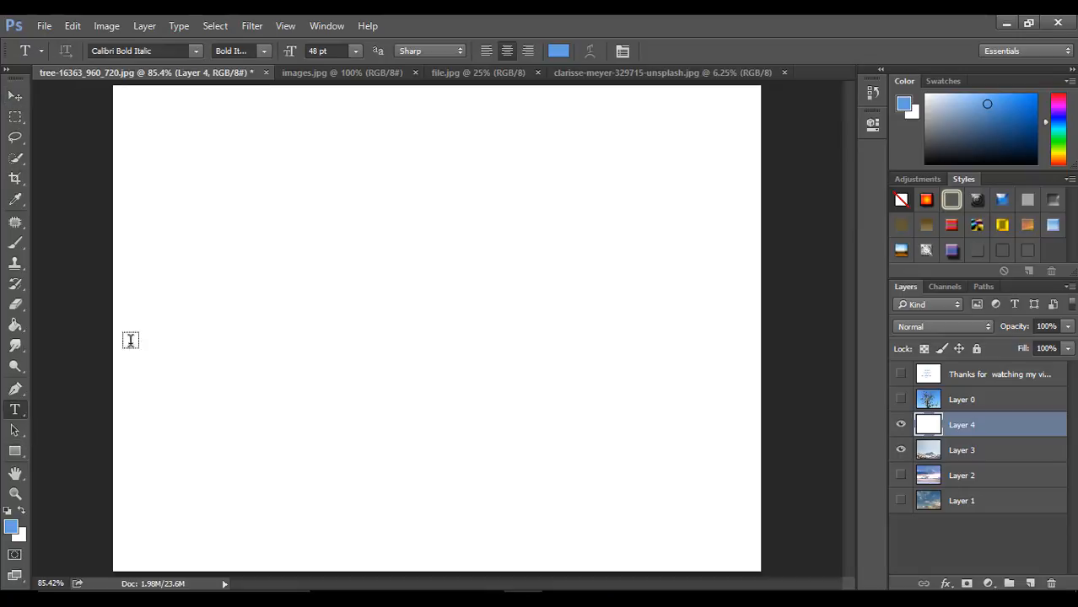
pyautogui.click(270, 223)
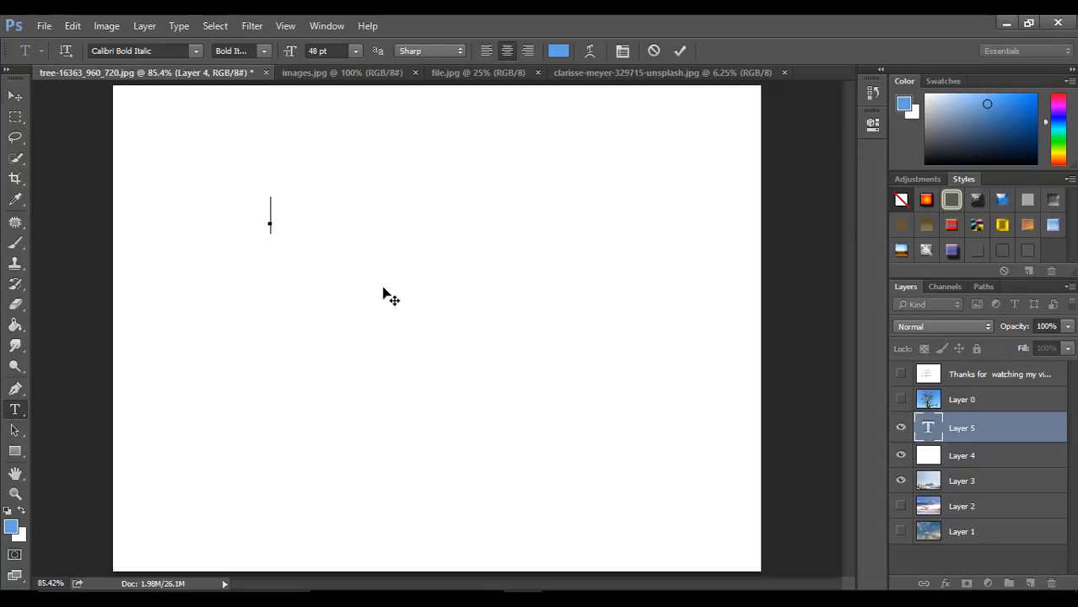
pyautogui.write('today')
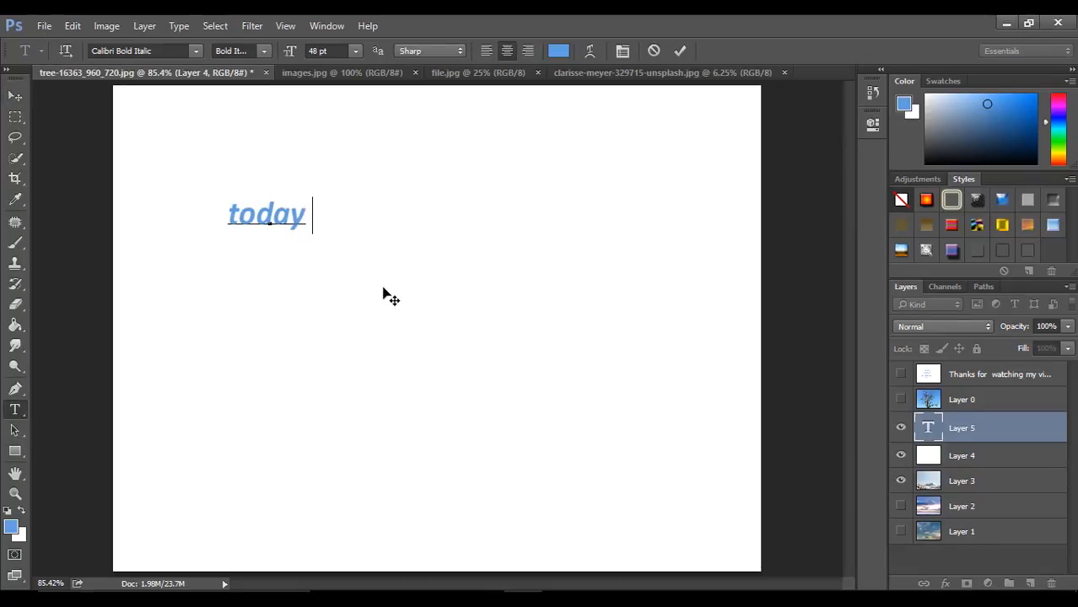
pyautogui.press('Return')
pyautogui.write('i will')
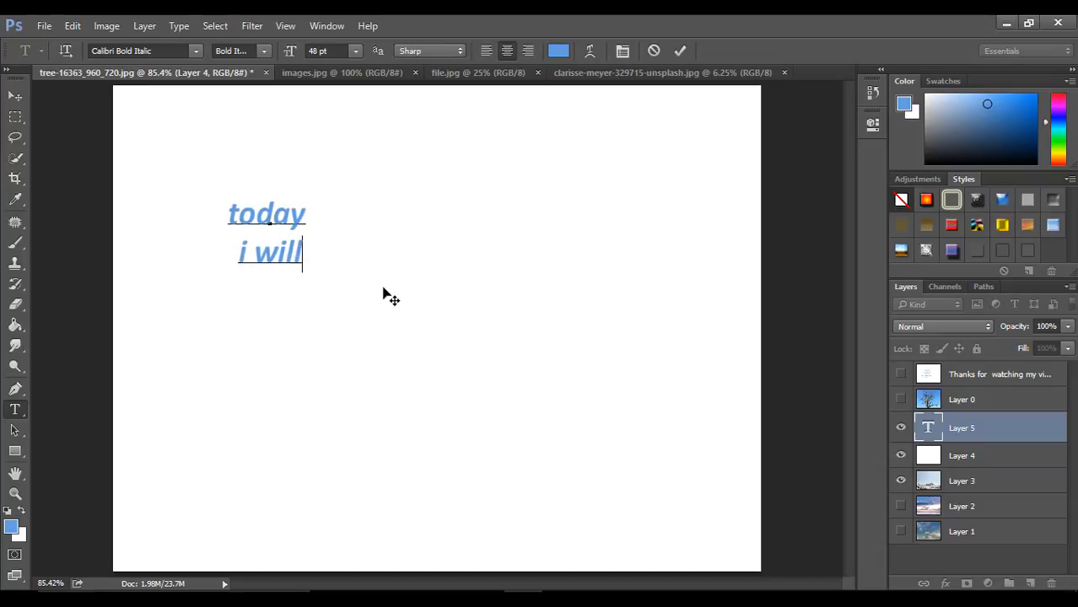
pyautogui.press('Return')
pyautogui.write('sho')
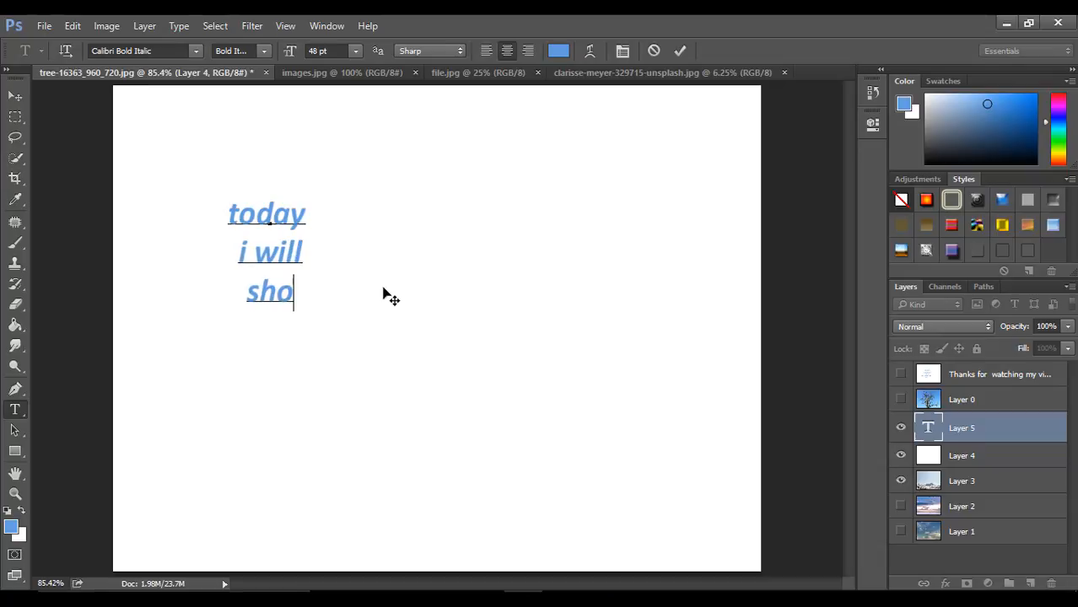
pyautogui.write('w you ')
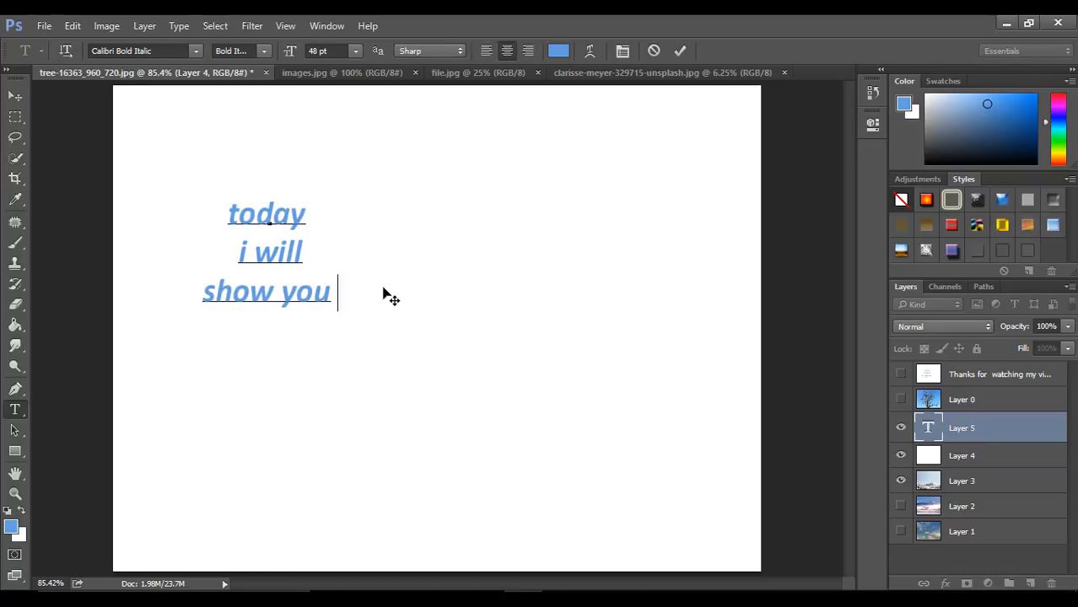
pyautogui.write('ho')
pyautogui.write('w')
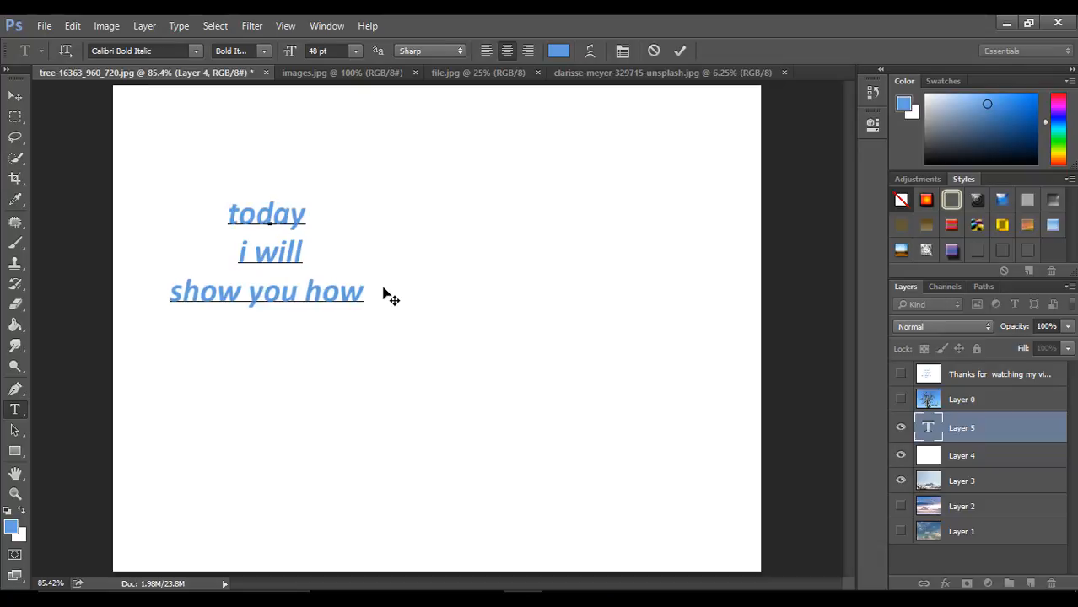
pyautogui.write(' to cut')
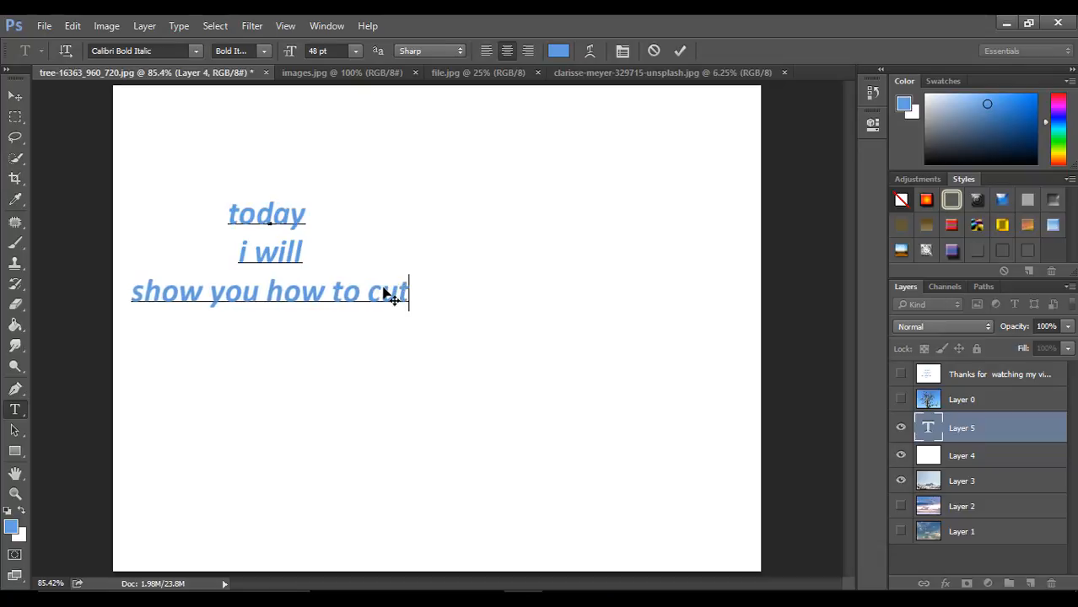
pyautogui.write(' a tre')
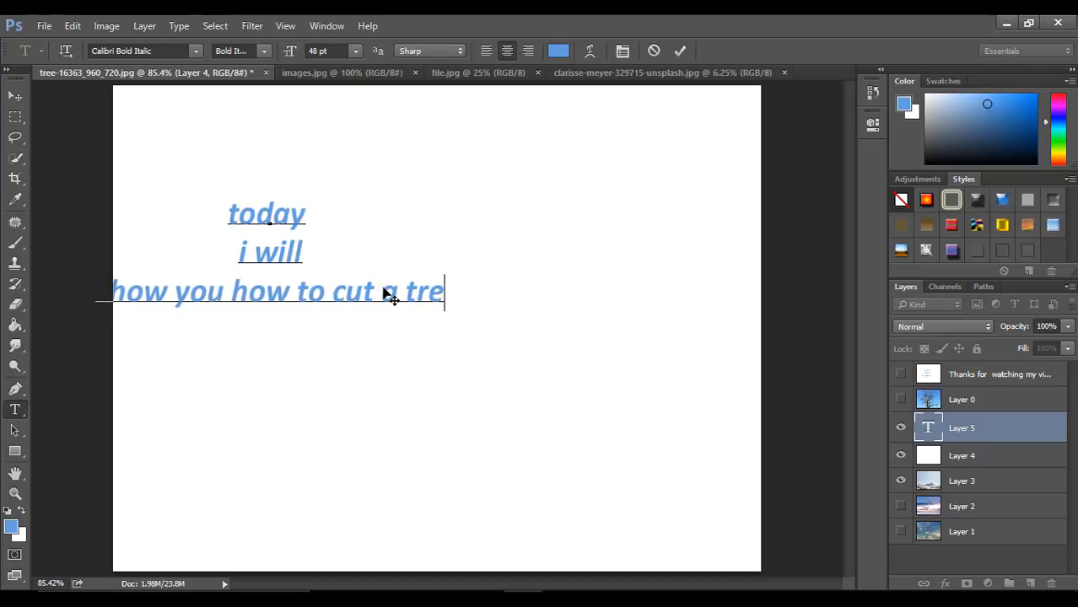
pyautogui.write('e ea')
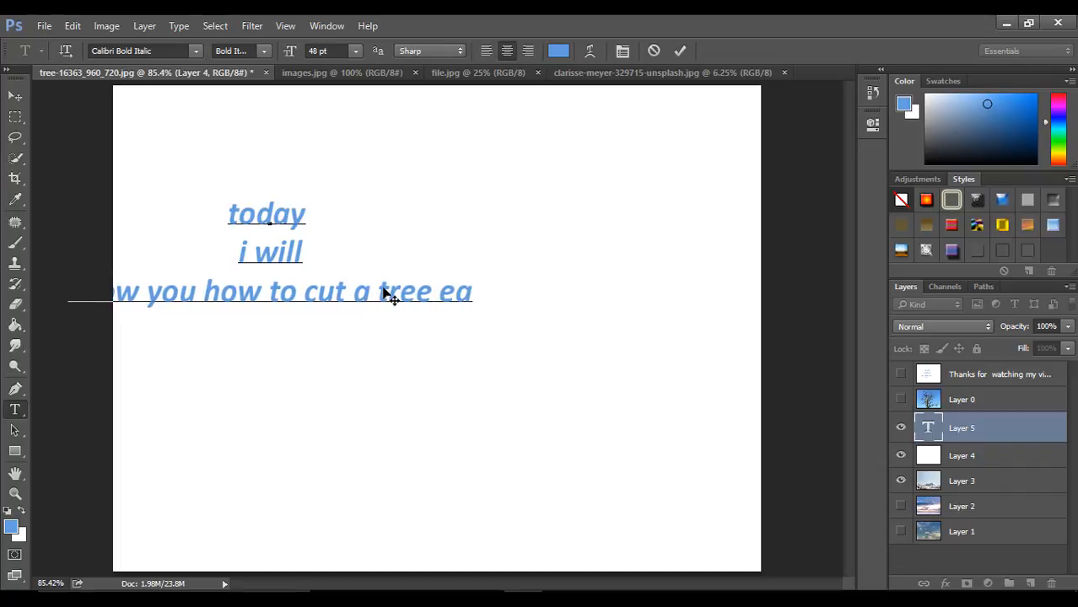
pyautogui.write('sil')
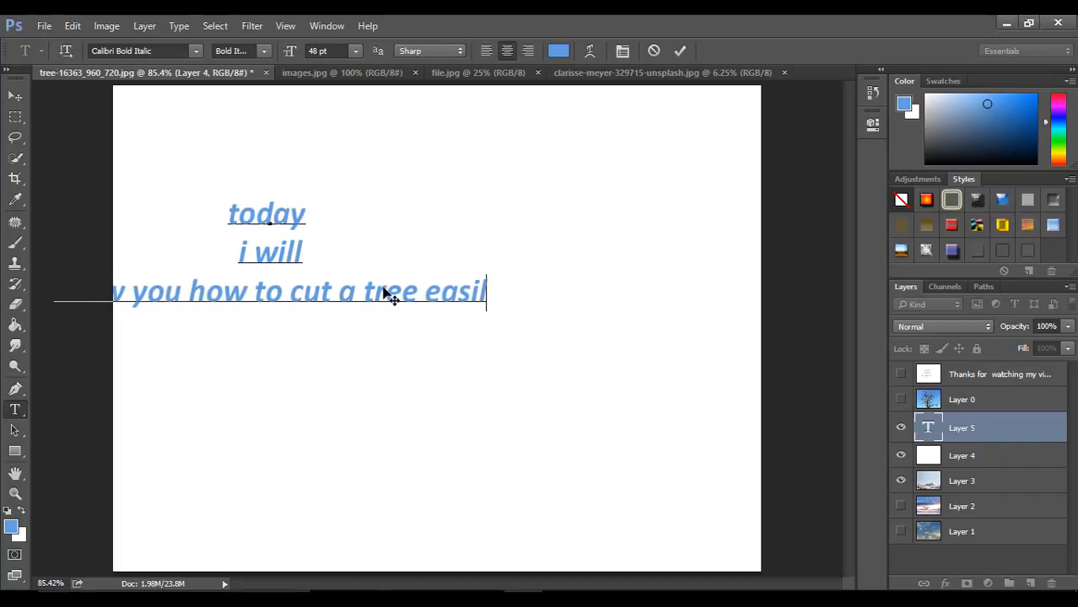
pyautogui.write('y')
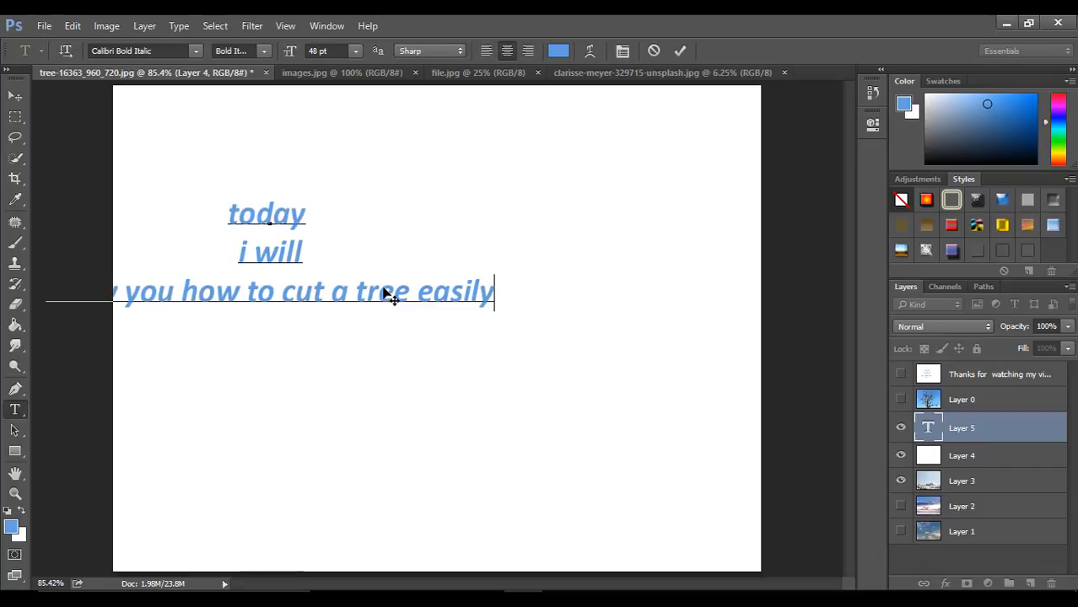
pyautogui.hotkey('ctrl', 'a')
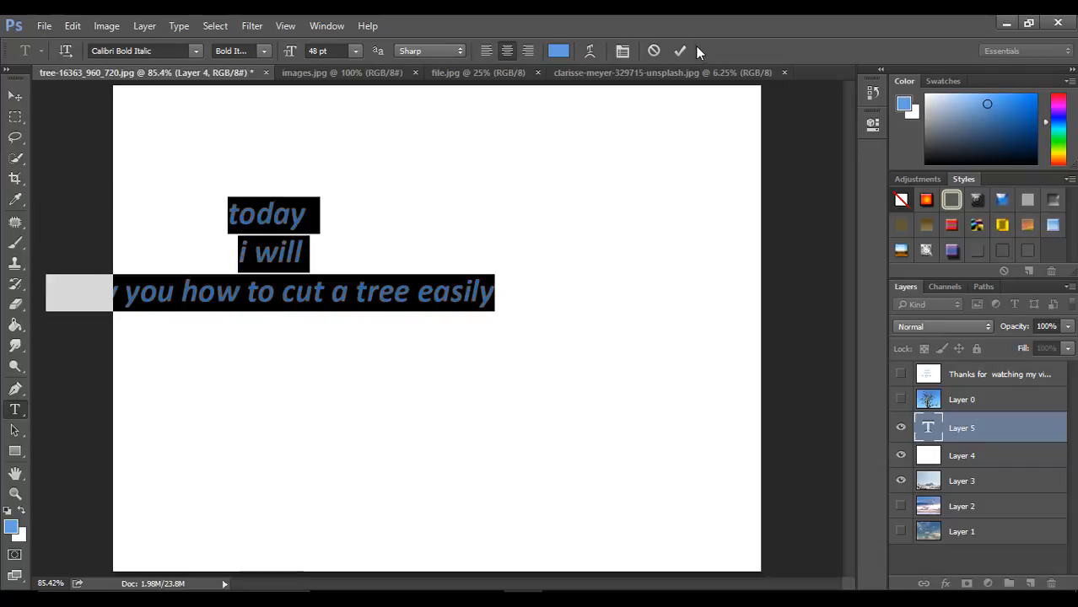
pyautogui.click(681, 50)
# Move the three-line text to the middle of the canvas so all of it fits inside
pyautogui.press('v')
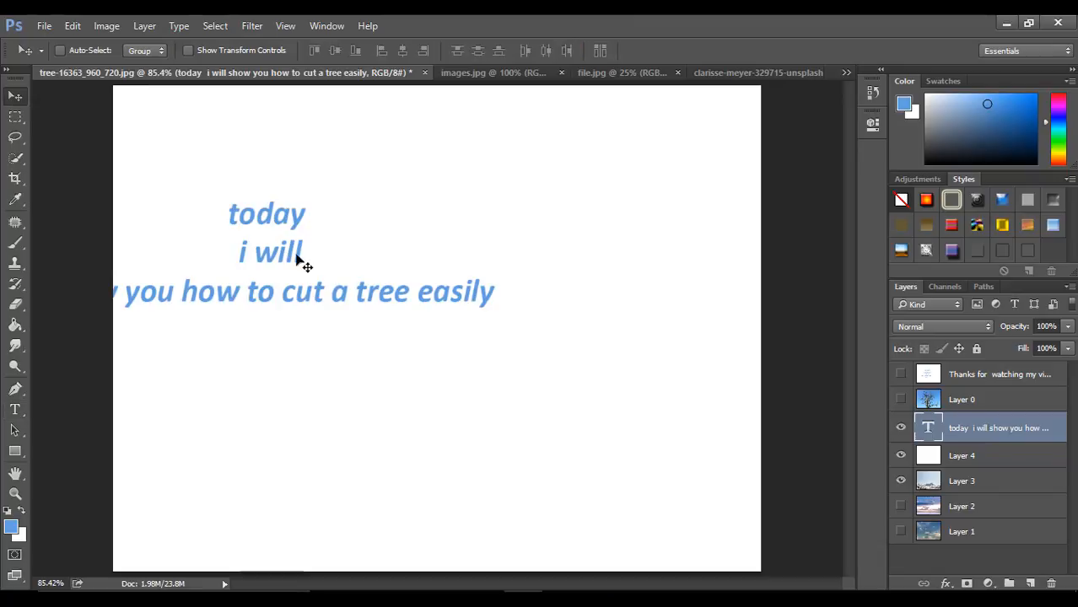
pyautogui.moveTo(297, 260); pyautogui.dragTo(468, 301)
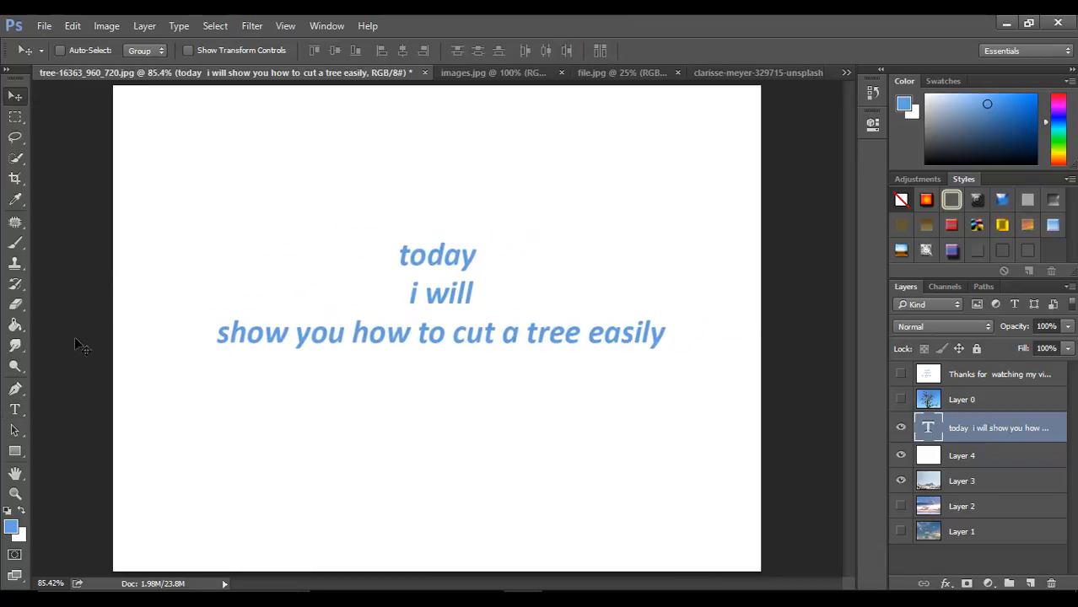
# Add a fourth line reading "let’s get start it..." at the end of the existing text
pyautogui.click(21, 410)
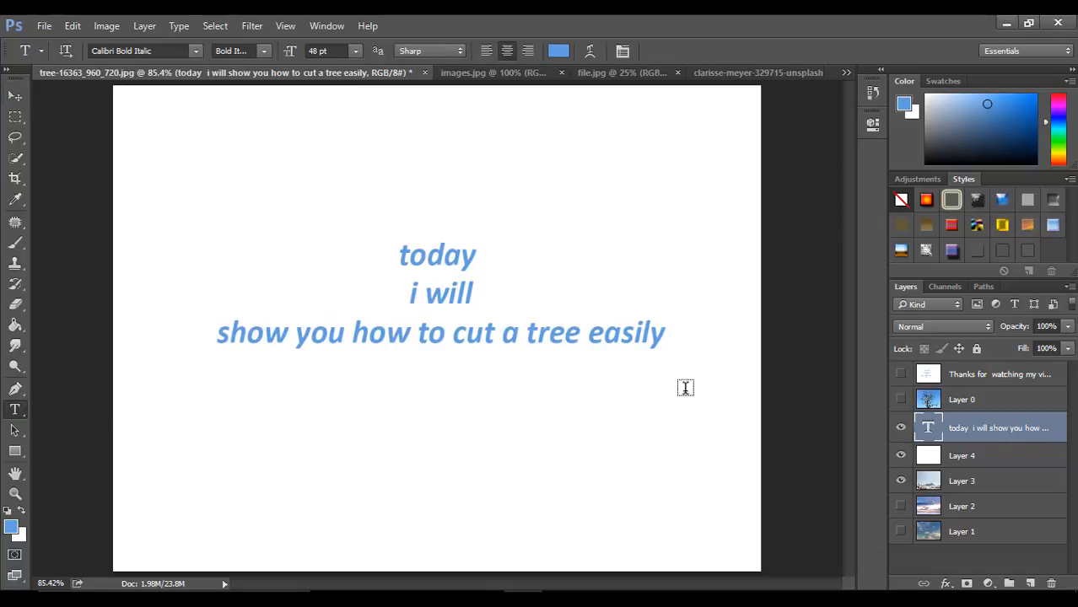
pyautogui.click(623, 341)
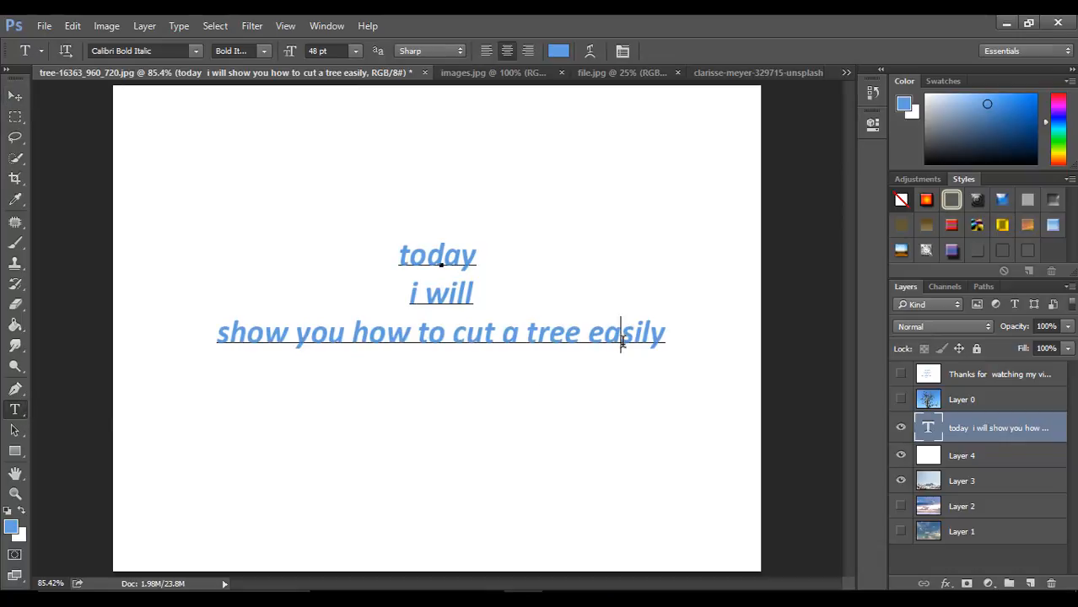
pyautogui.click(664, 335)
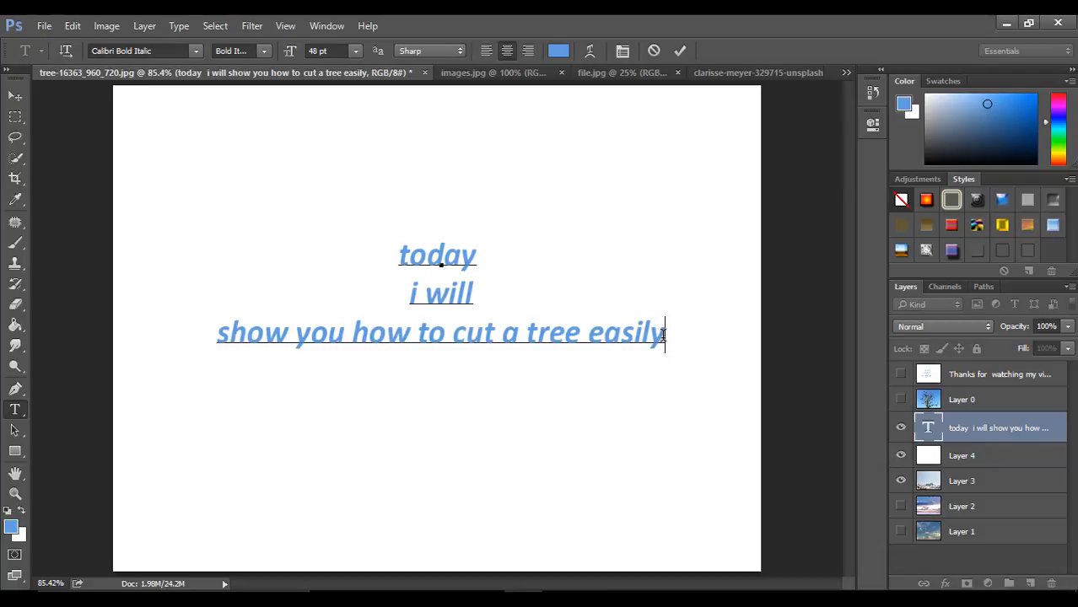
pyautogui.press('Return')
pyautogui.write('les')
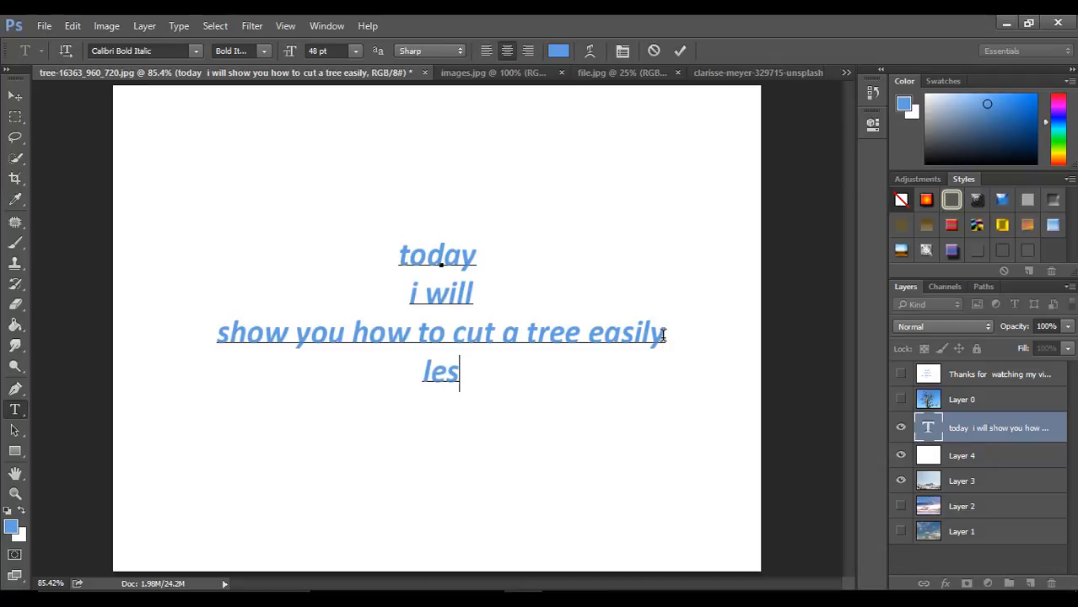
pyautogui.write('t')
pyautogui.press('BackSpace')
pyautogui.press('BackSpace')
pyautogui.write('t;')
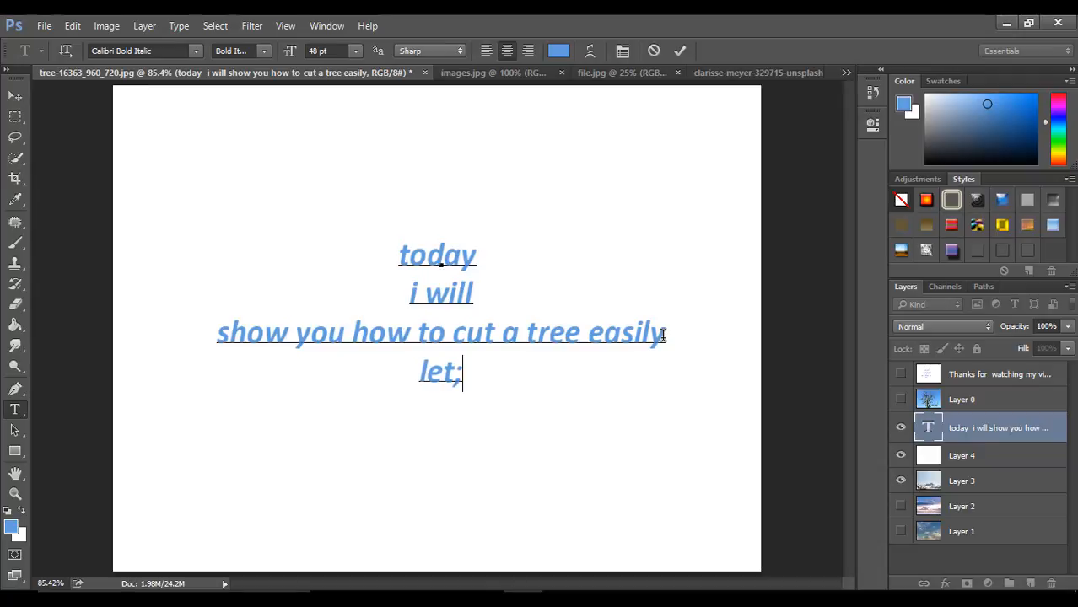
pyautogui.write('.')
pyautogui.press('BackSpace')
pyautogui.press('BackSpace')
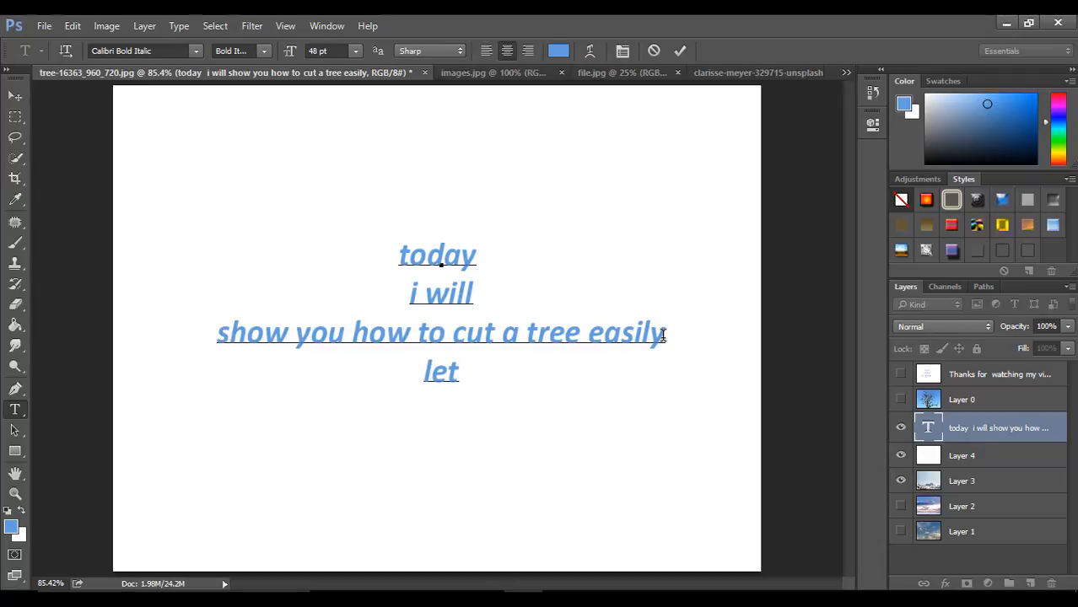
pyautogui.write('<')
pyautogui.press('BackSpace')
pyautogui.write("'")
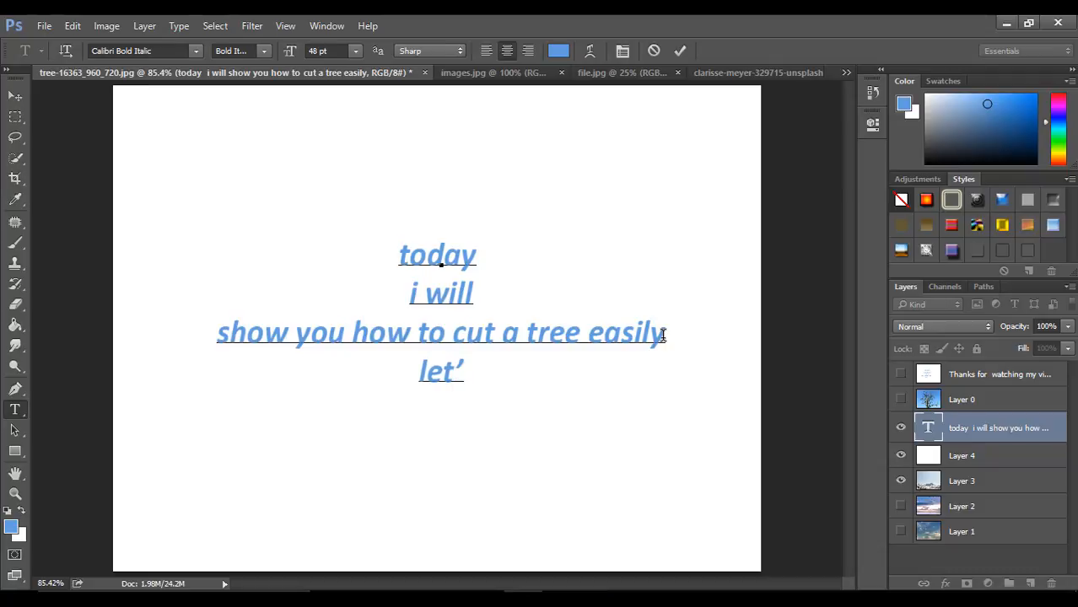
pyautogui.write('s get')
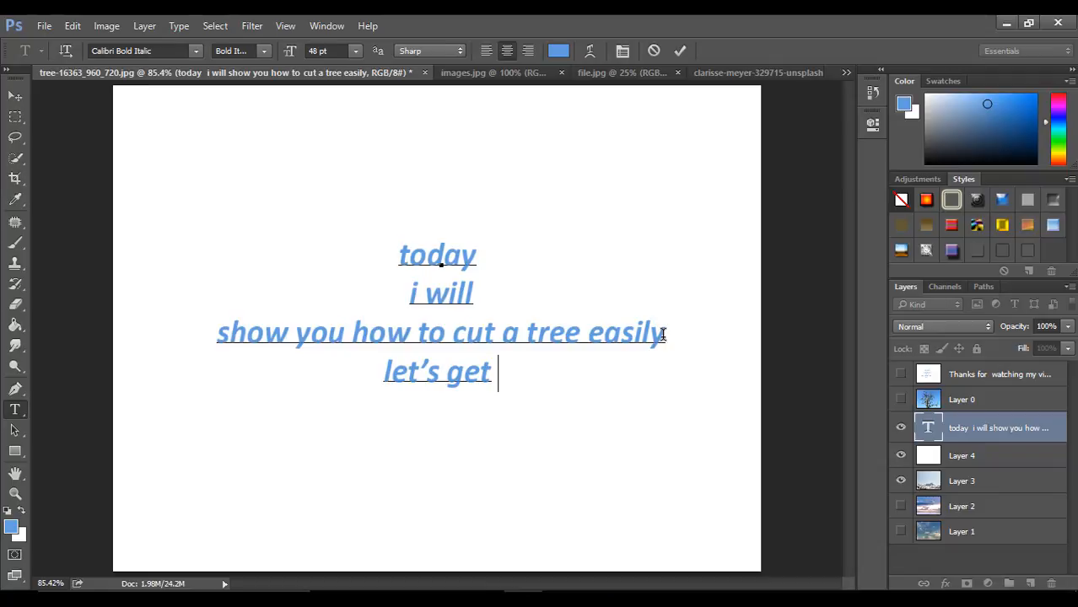
pyautogui.write('start')
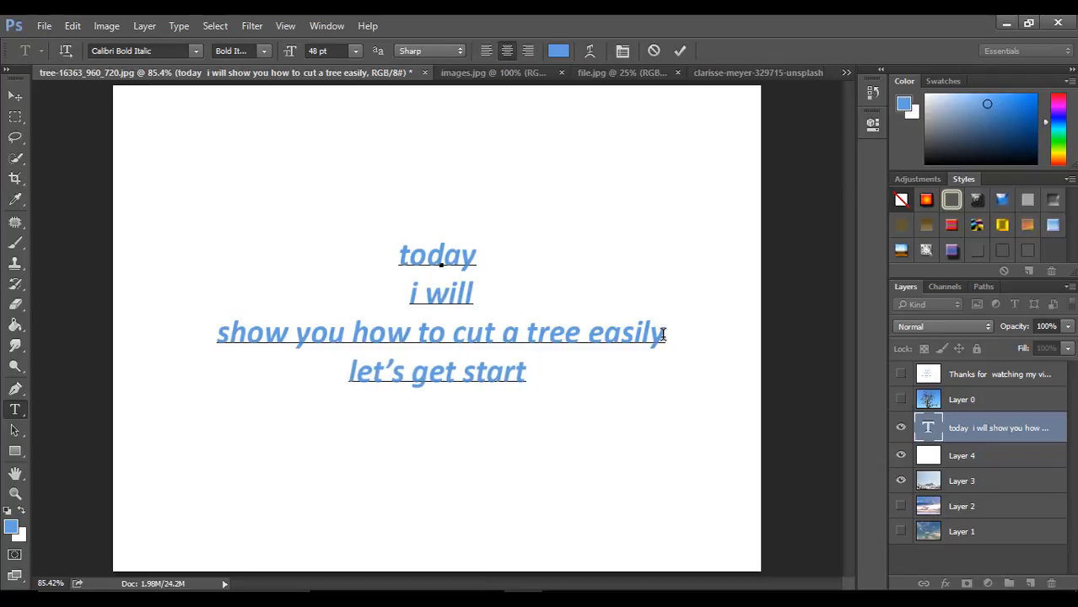
pyautogui.write(' it')
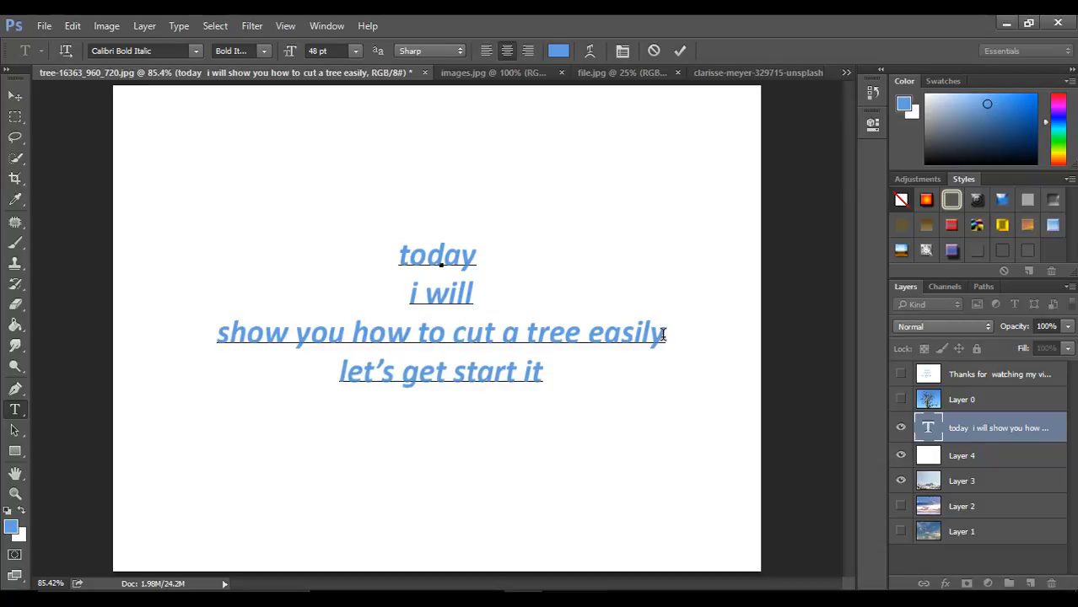
pyautogui.write('...')
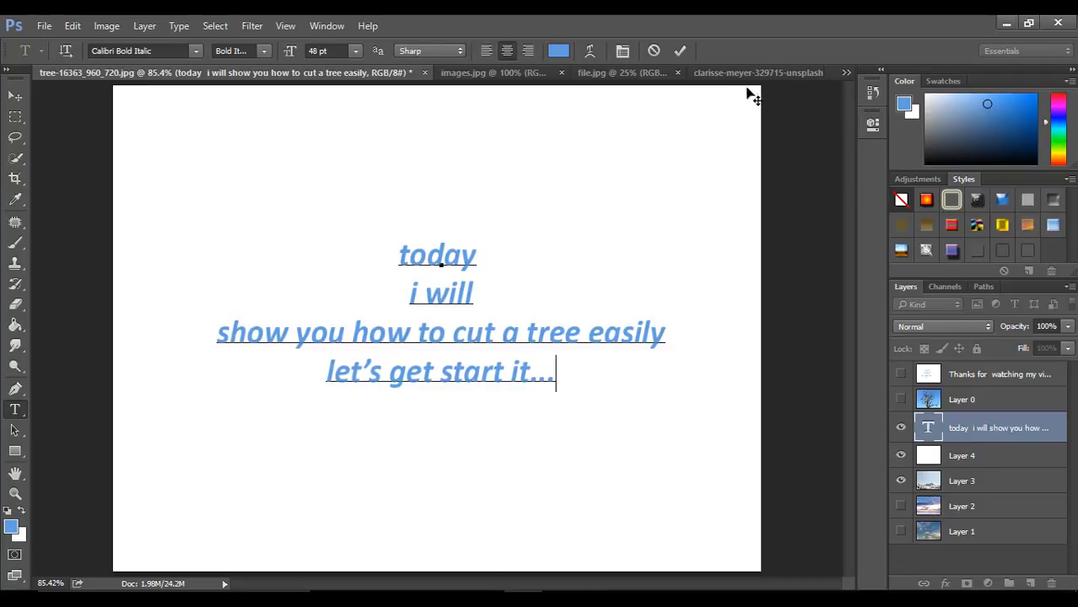
pyautogui.click(681, 53)
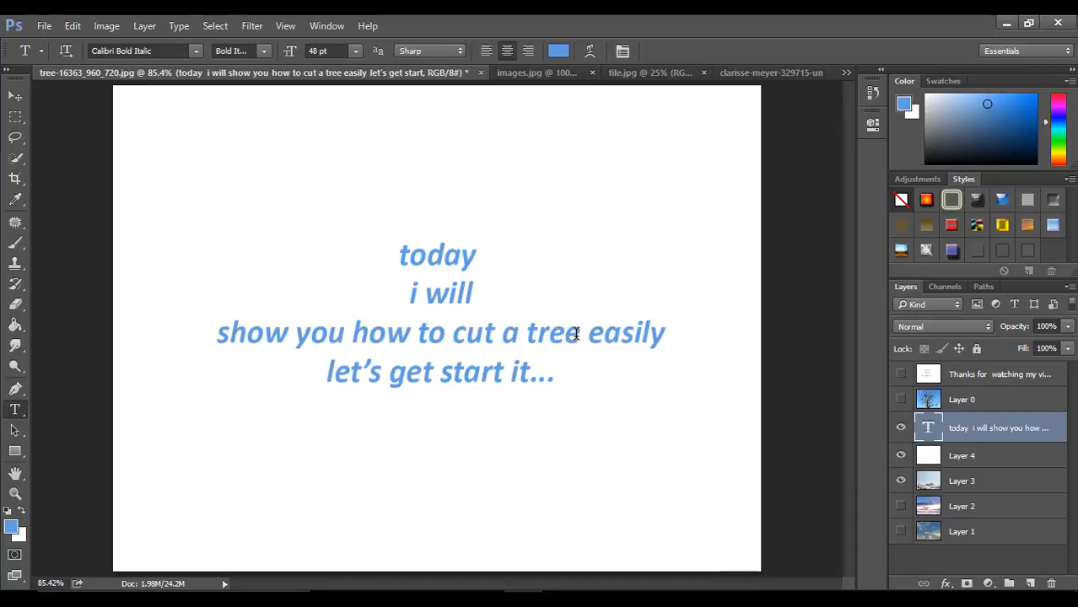
# Hide the introductory text layer and show the tree photo on Layer 0 again
pyautogui.click(902, 428)
pyautogui.click(901, 399)
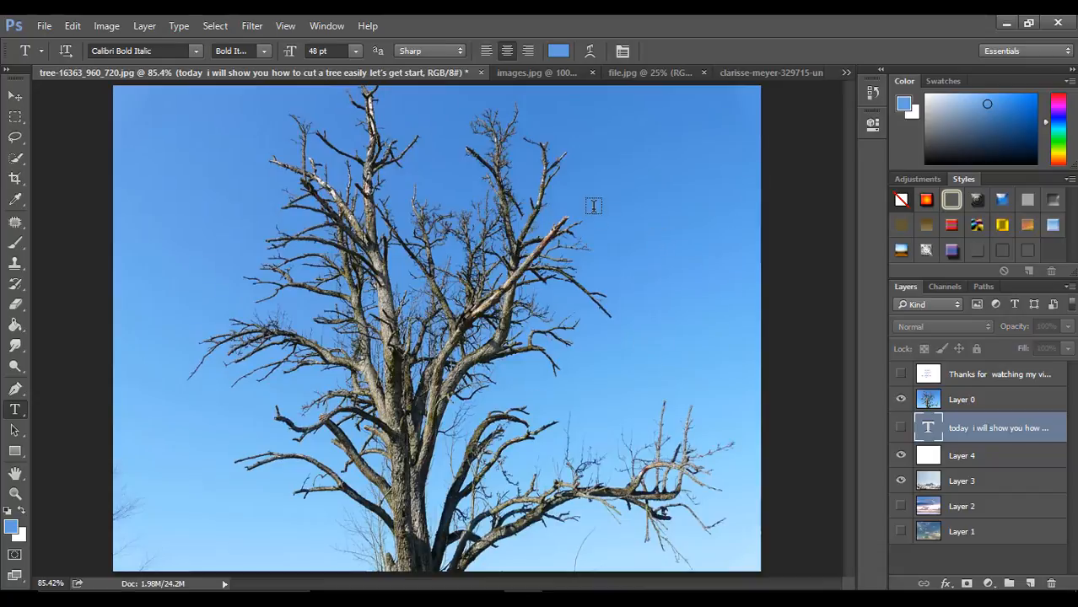
# Add a new text layer reading "this is our picture" in the sky beside the upper branches
pyautogui.click(601, 166)
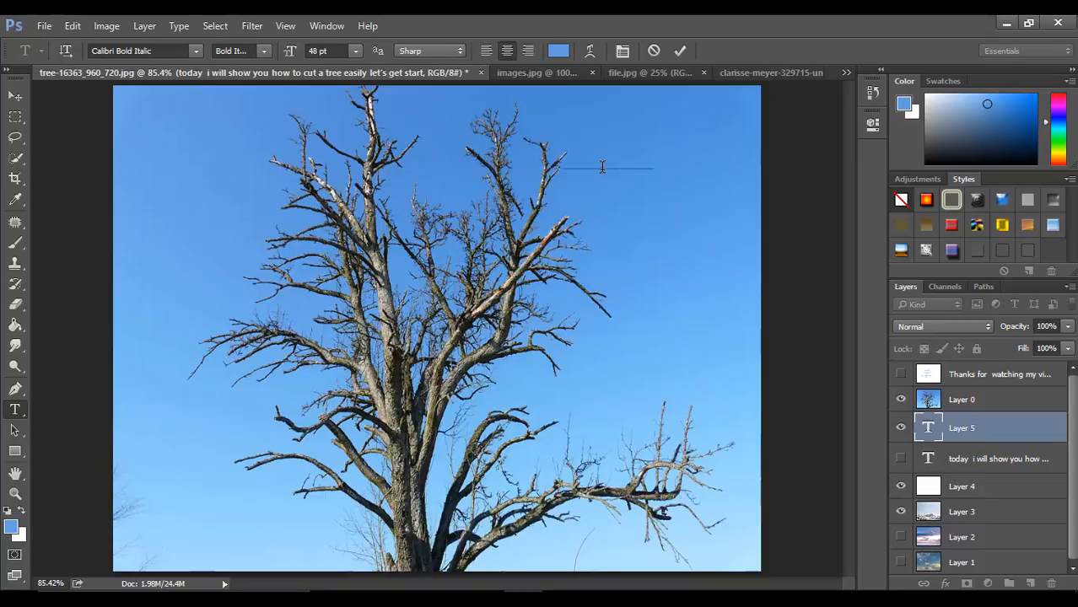
pyautogui.write('al')
pyautogui.click(680, 51)
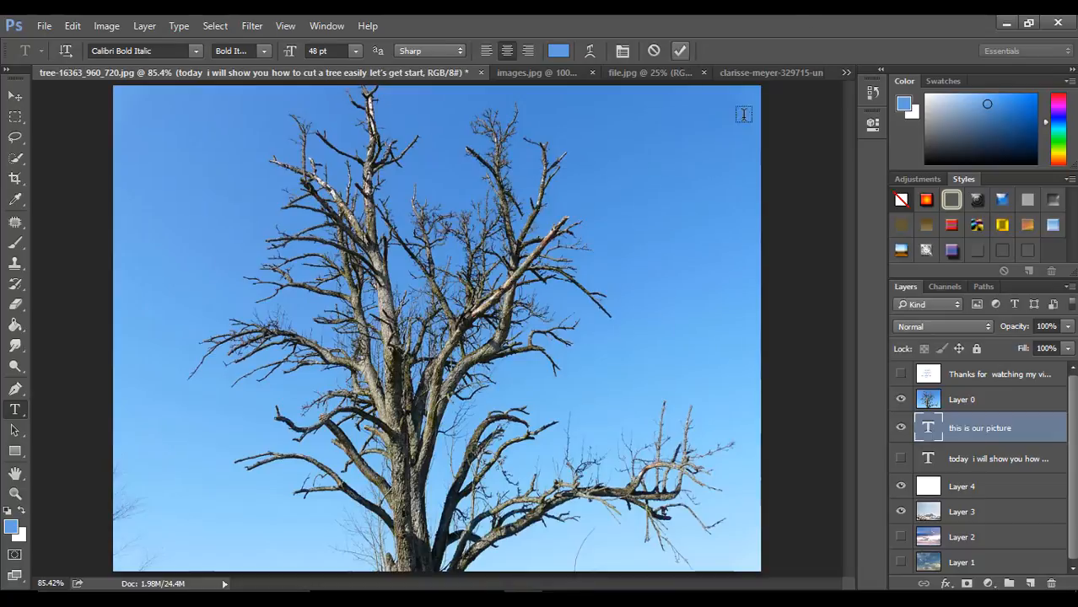
# Move the "this is our picture" layer above Layer 0 and recolor its text black
pyautogui.moveTo(987, 427); pyautogui.dragTo(985, 402)
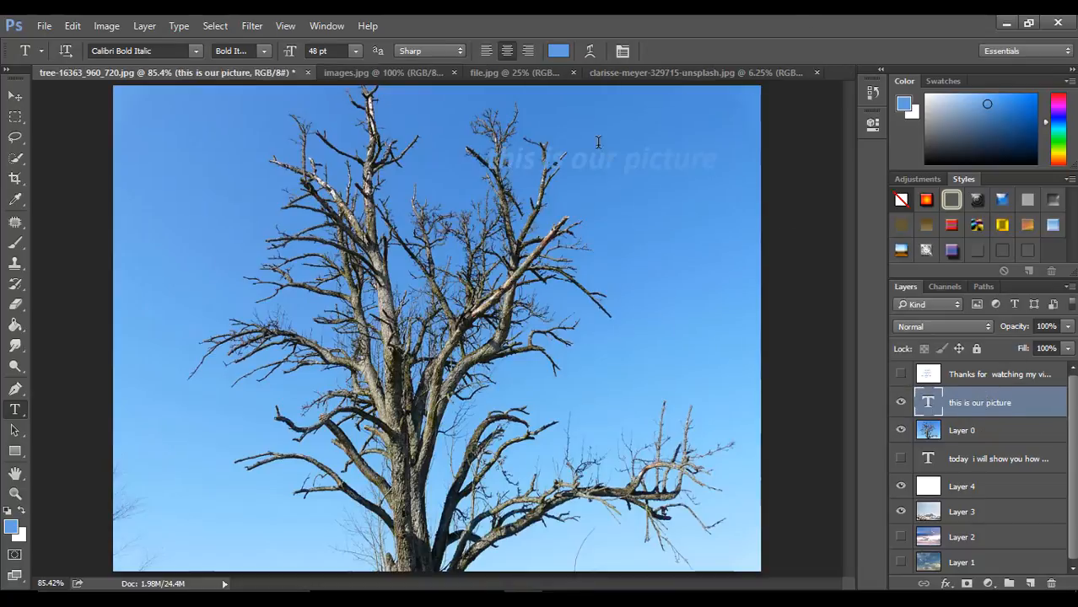
pyautogui.click(633, 162)
pyautogui.moveTo(486, 165); pyautogui.dragTo(875, 172)
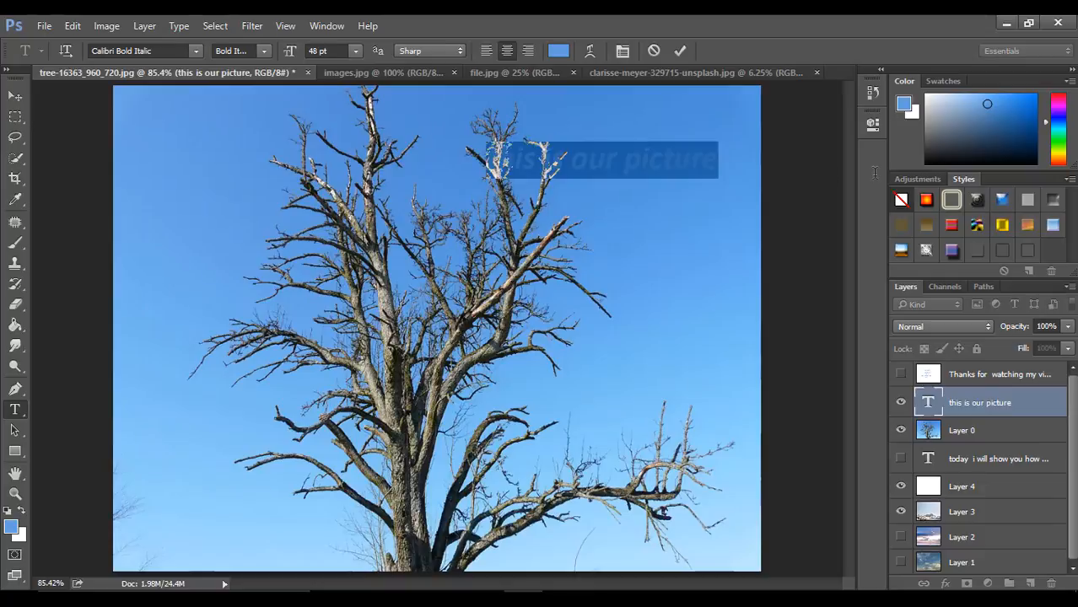
pyautogui.click(557, 51)
pyautogui.moveTo(538, 173); pyautogui.dragTo(151, 390)
pyautogui.click(698, 140)
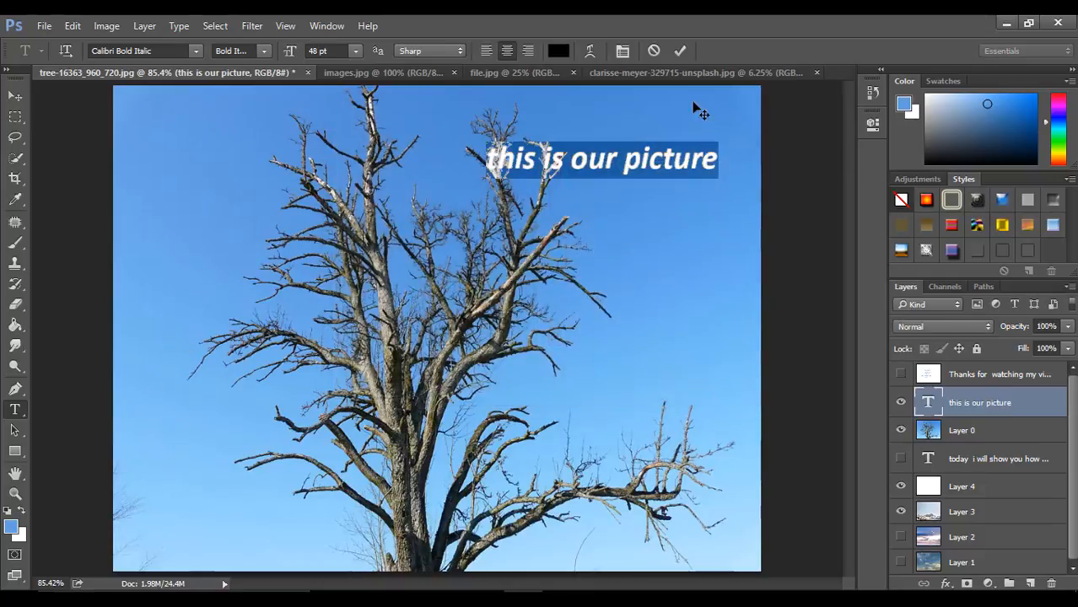
pyautogui.click(684, 50)
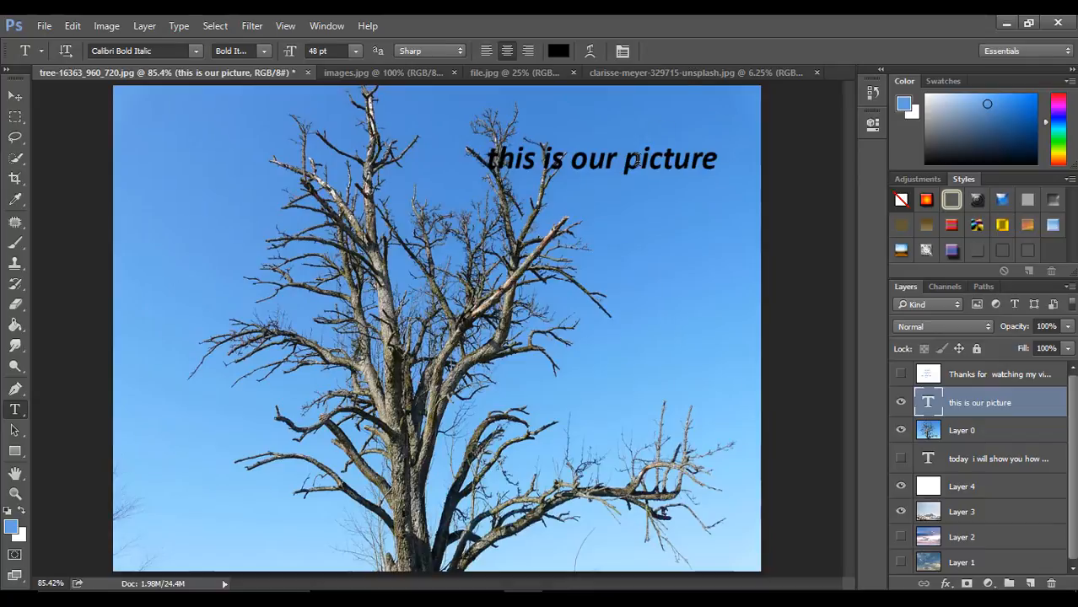
# Move the "this is our picture" caption to the photo's upper-right corner and add a new text layer reading "now i cut this tree" below it
pyautogui.click(18, 95)
pyautogui.moveTo(685, 162); pyautogui.dragTo(705, 103)
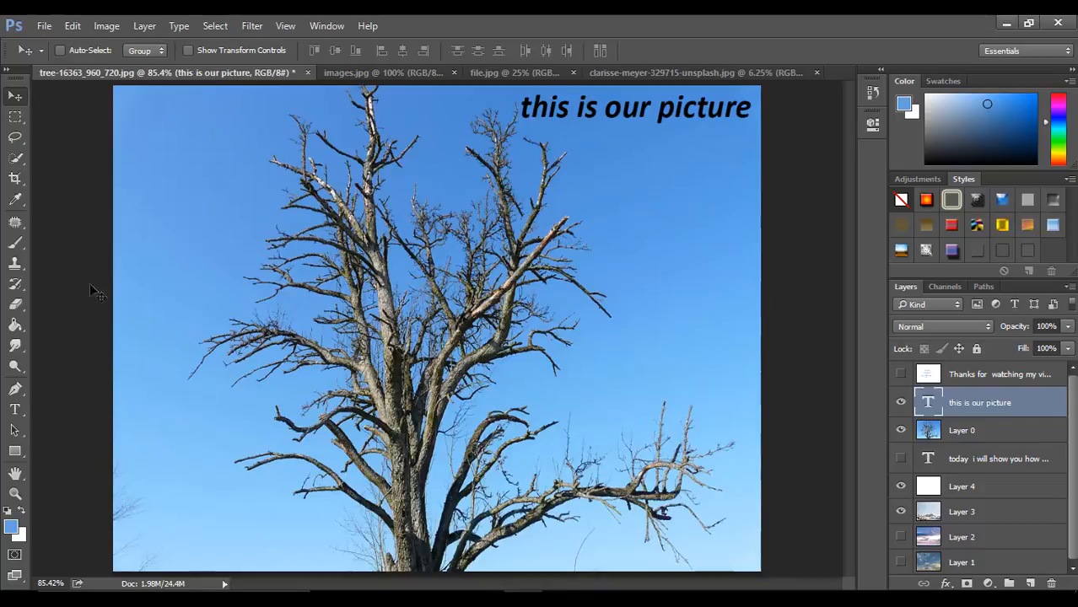
pyautogui.click(15, 410)
pyautogui.click(589, 188)
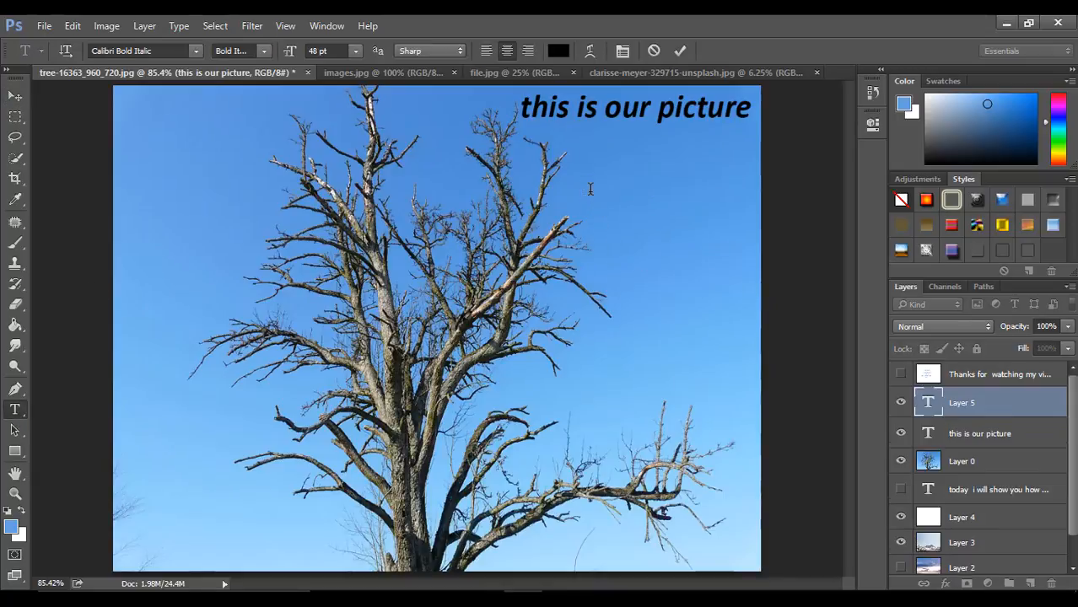
pyautogui.write('now')
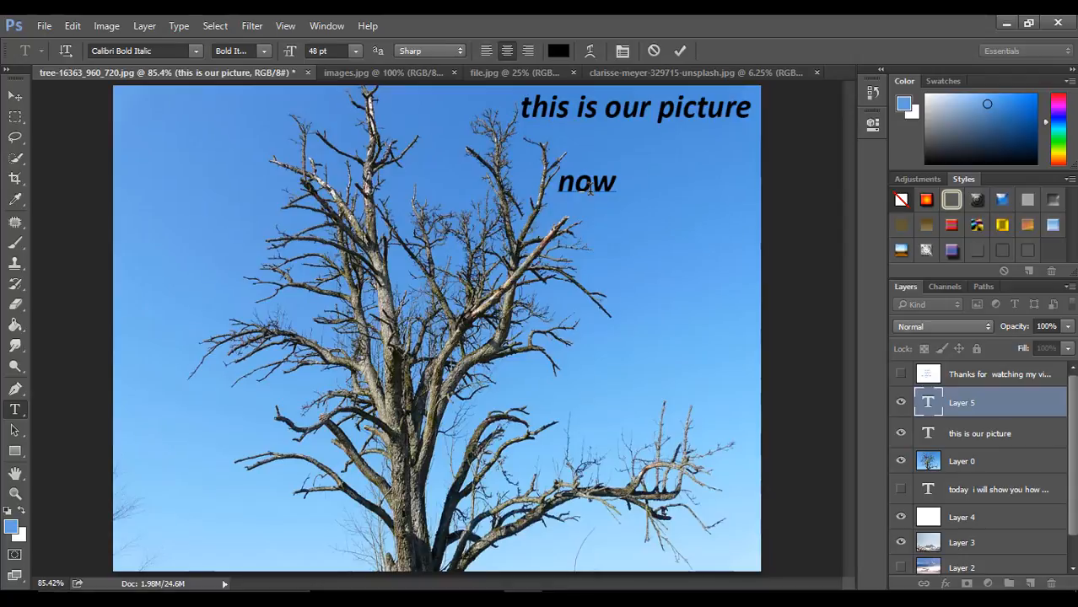
pyautogui.write(' i cut')
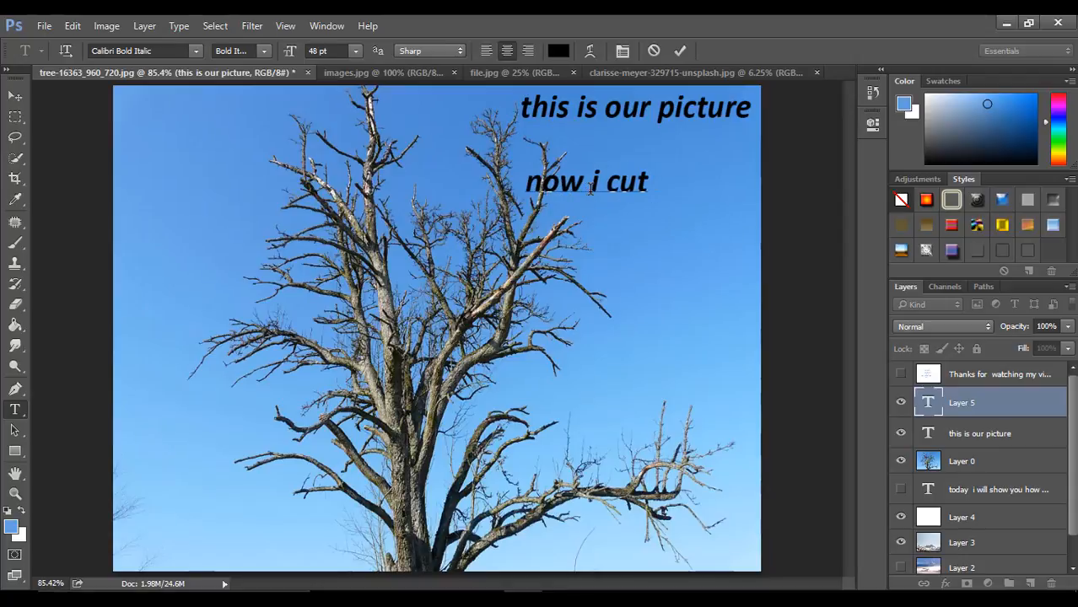
pyautogui.write(' this')
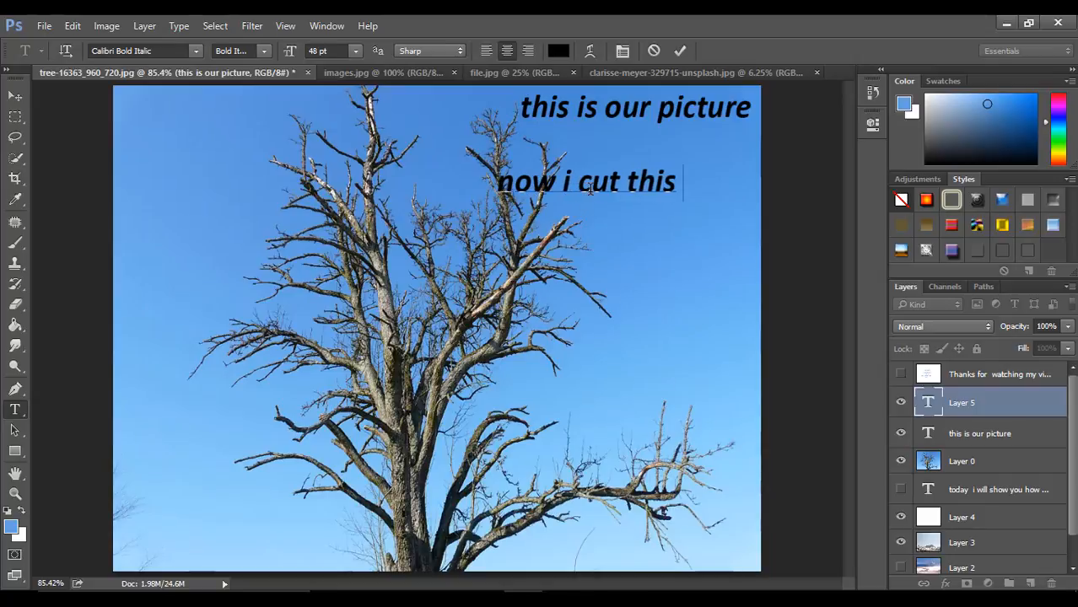
pyautogui.write(' tree')
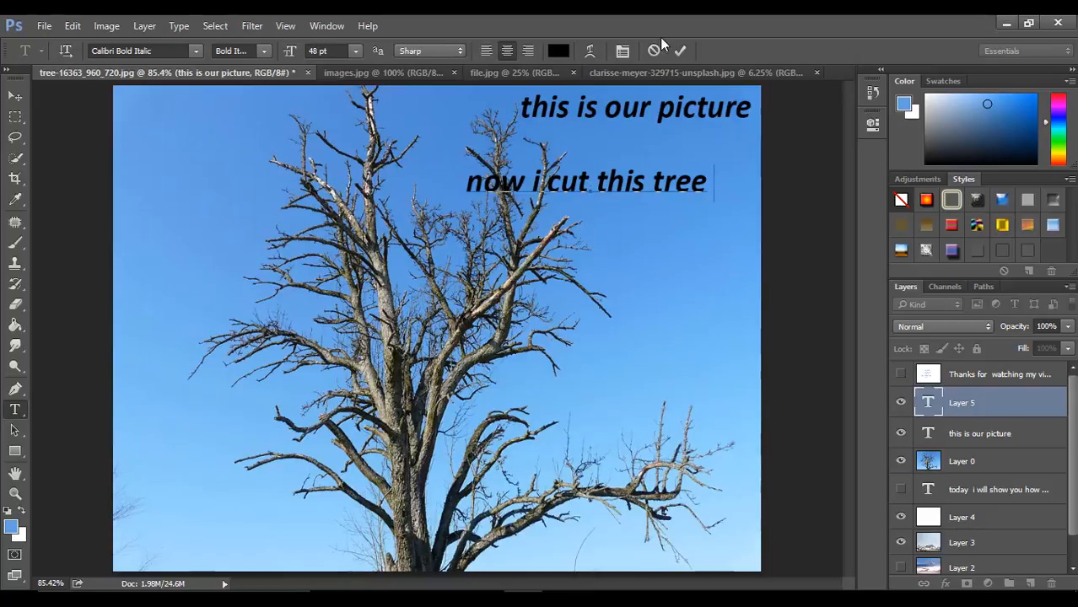
pyautogui.click(680, 53)
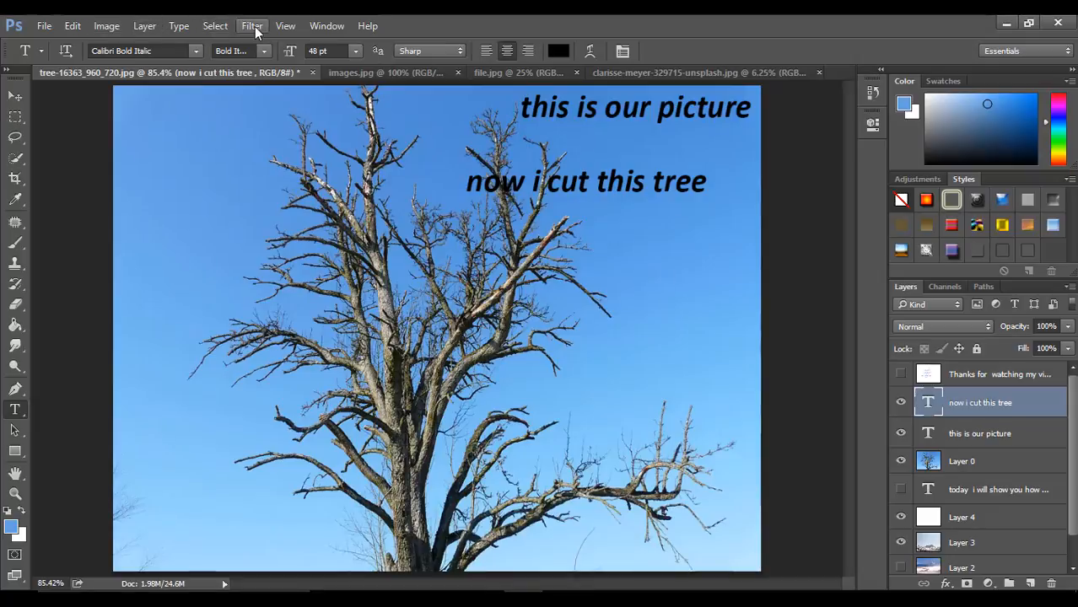
# Add a text layer reading "by color range" and place it in the sky above the long lower-right branch
pyautogui.click(214, 27)
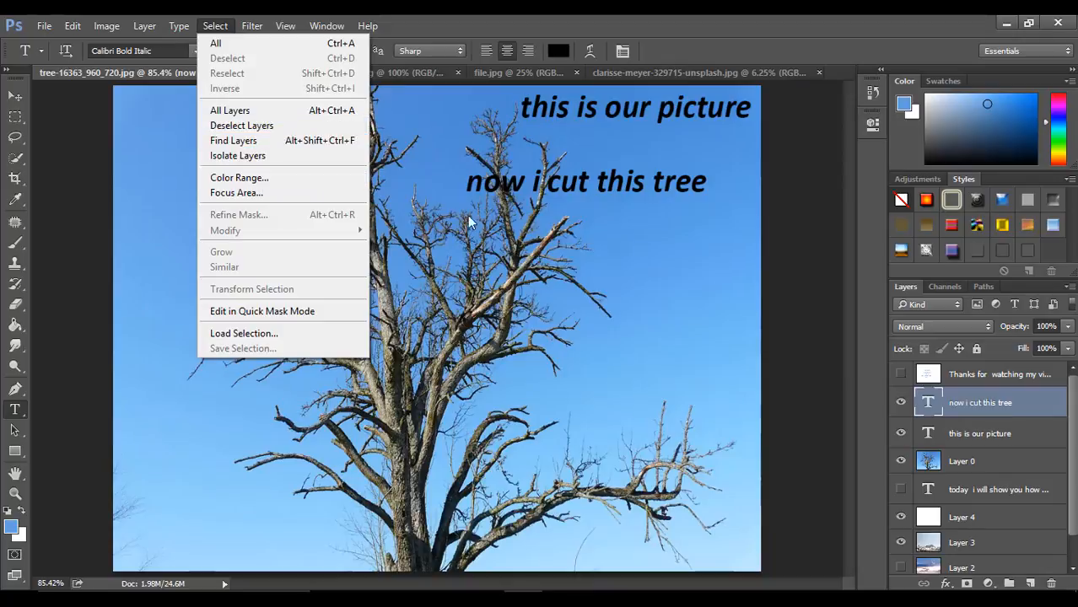
pyautogui.click(561, 228)
pyautogui.click(630, 230)
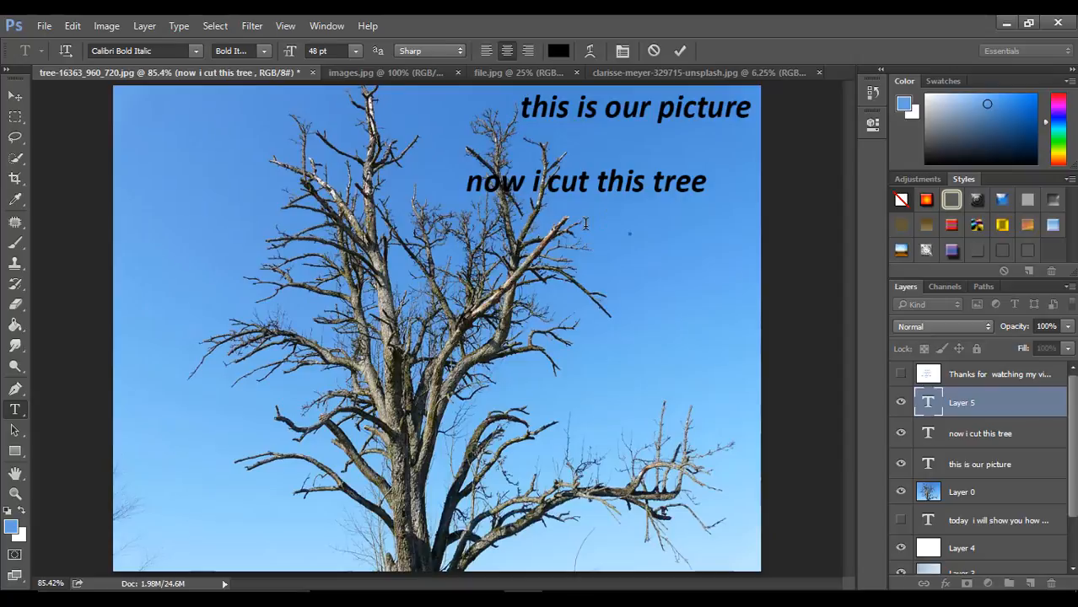
pyautogui.write('by colo')
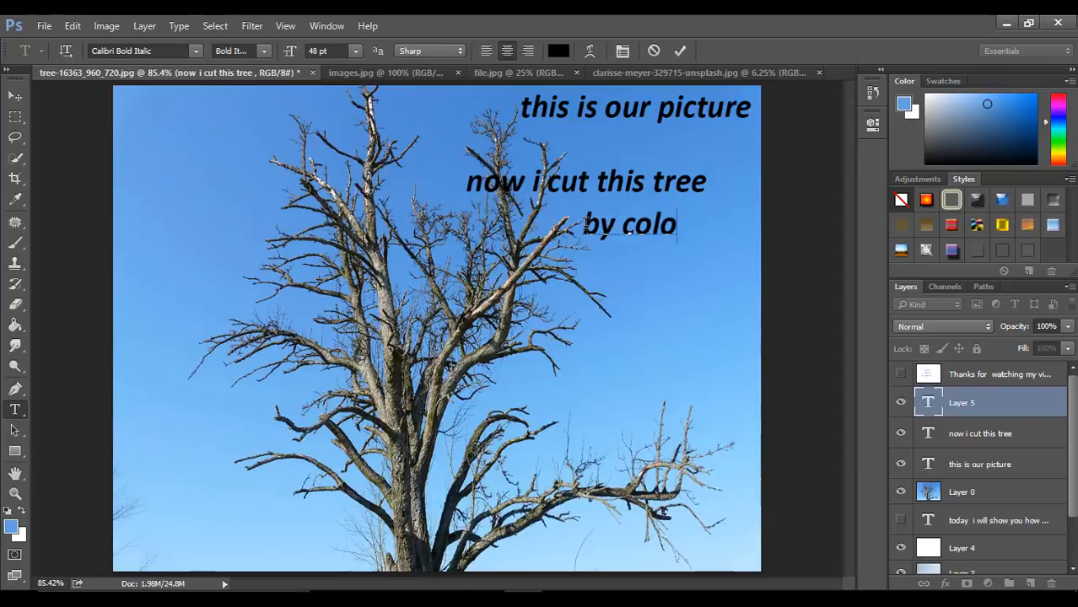
pyautogui.write('r rea')
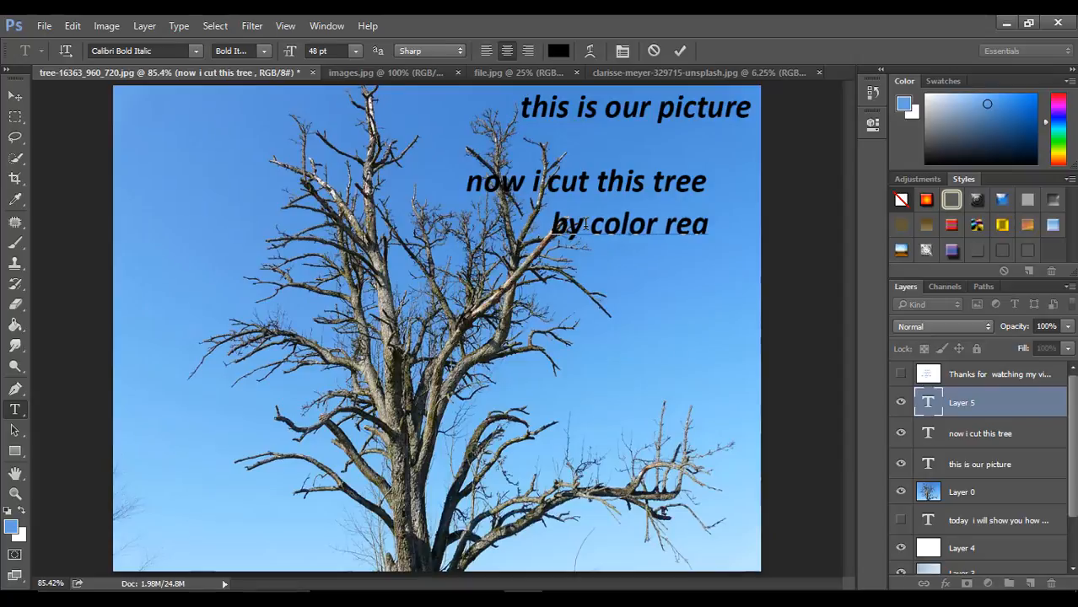
pyautogui.click(213, 25)
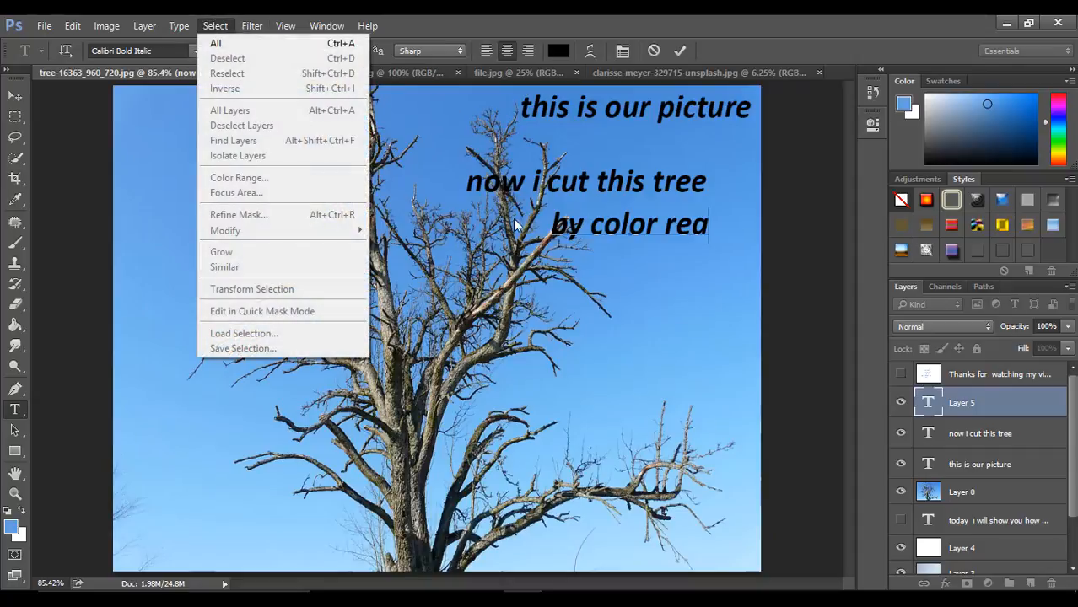
pyautogui.click(713, 224)
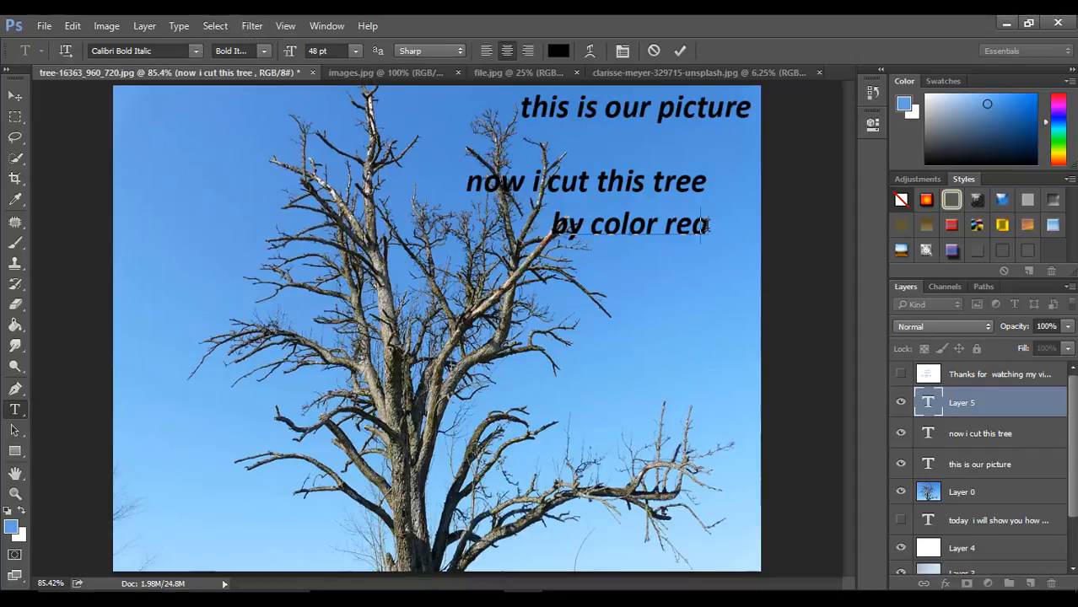
pyautogui.press('BackSpace')
pyautogui.press('BackSpace')
pyautogui.write('ange')
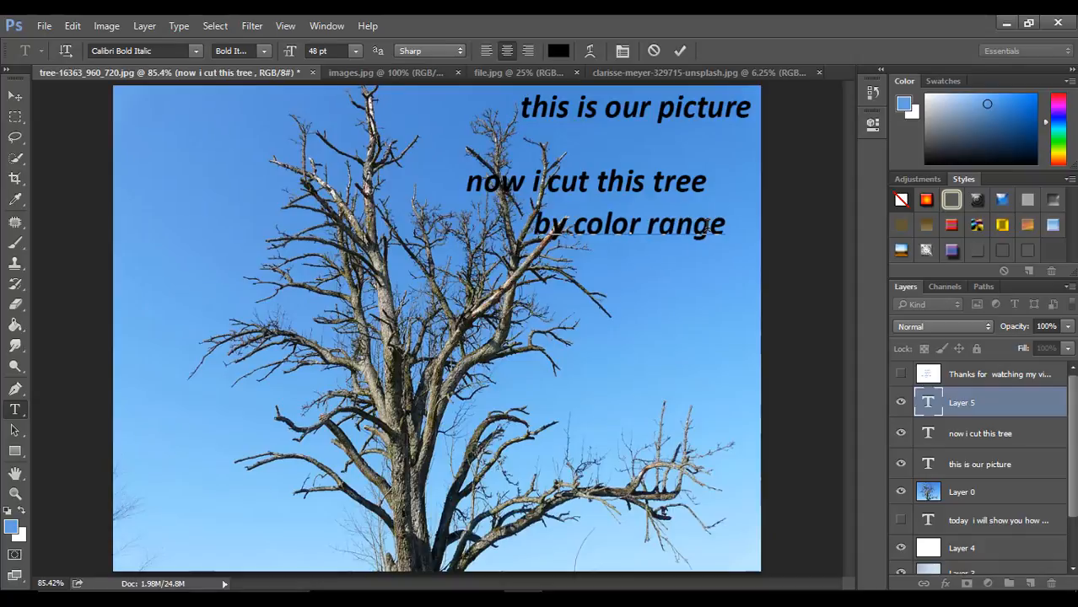
pyautogui.click(677, 55)
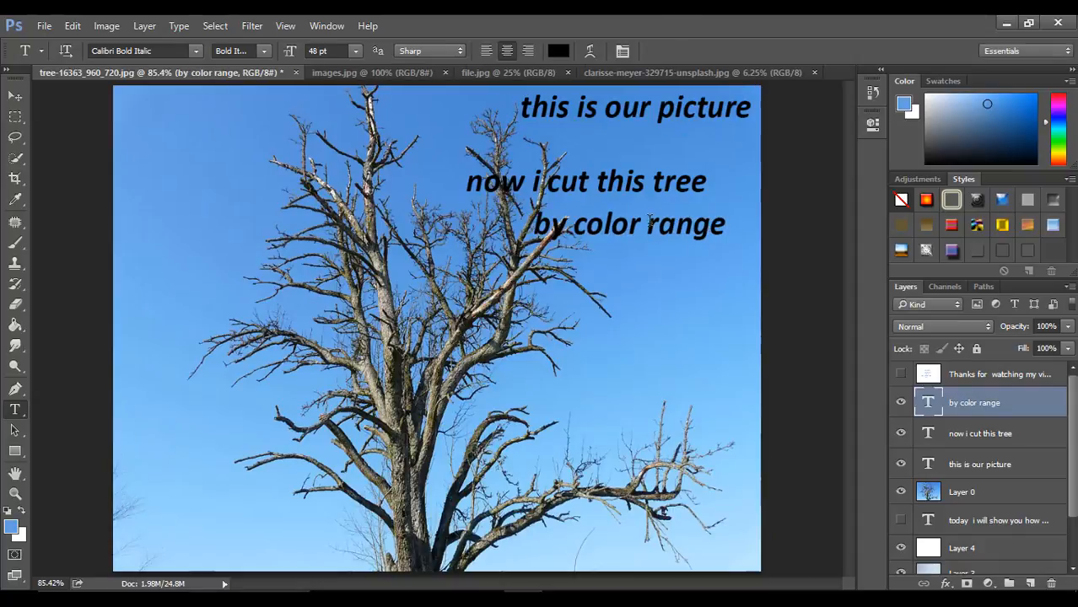
pyautogui.click(15, 95)
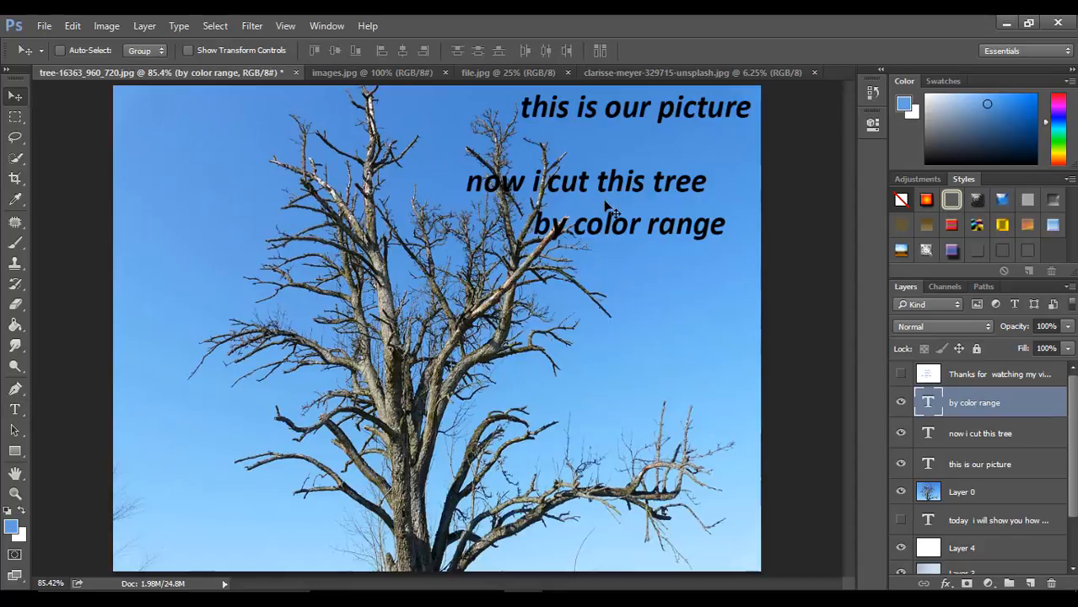
pyautogui.moveTo(623, 232); pyautogui.dragTo(660, 373)
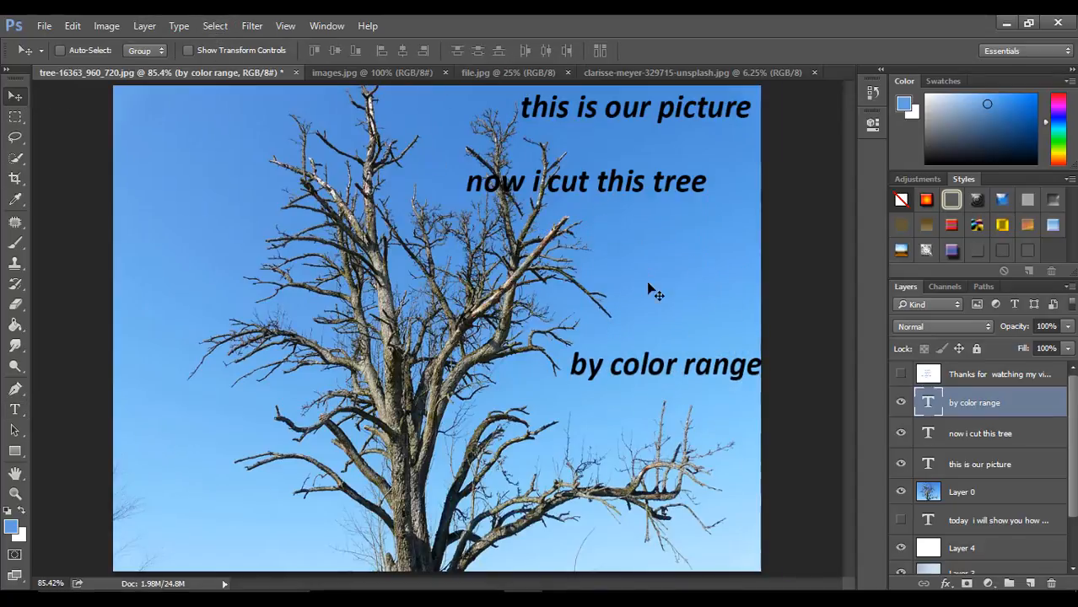
# Add a text layer reading "ok" in the lower sky to the left of the tree
pyautogui.click(14, 411)
pyautogui.click(145, 428)
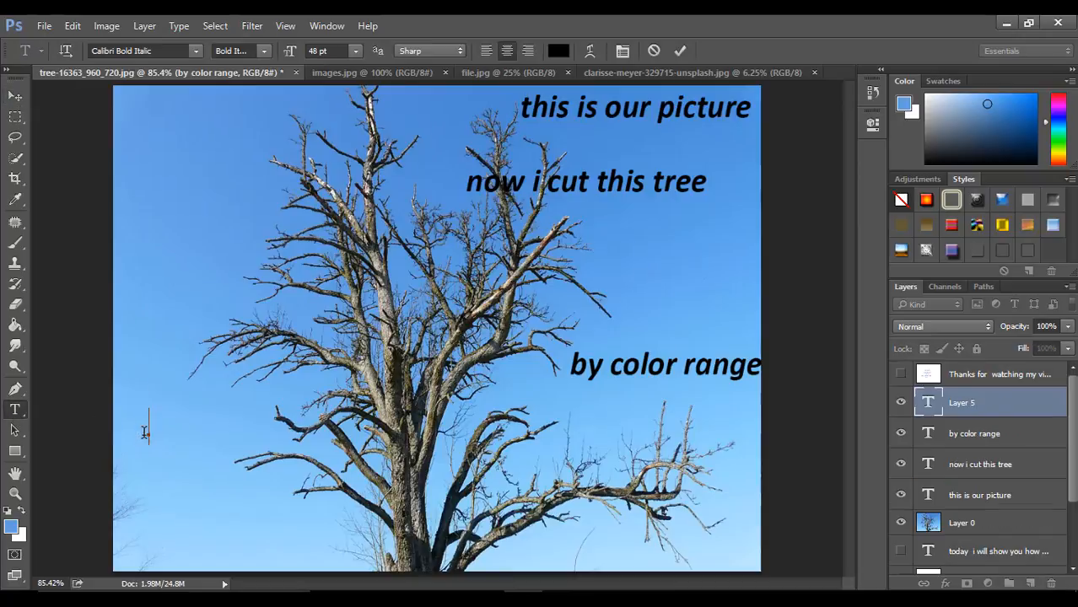
pyautogui.write('ok')
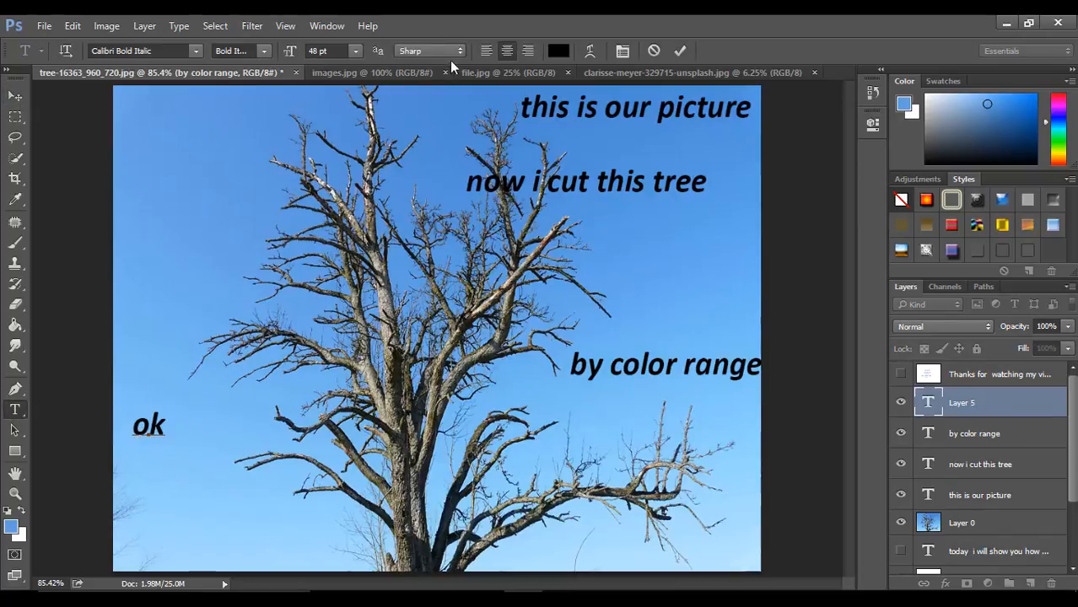
pyautogui.click(680, 51)
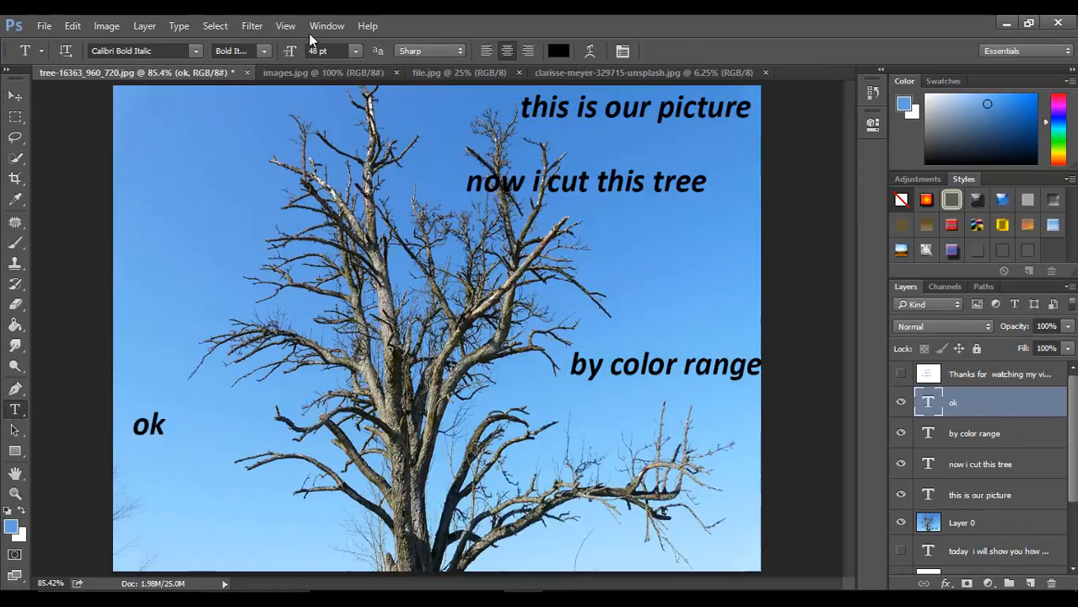
pyautogui.click(215, 25)
pyautogui.click(243, 180)
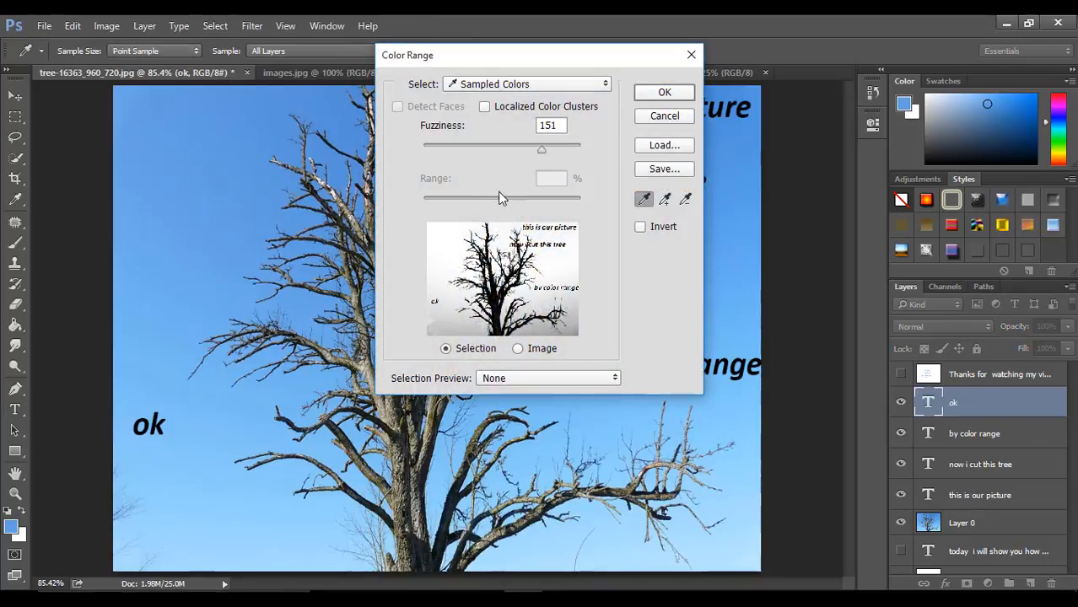
pyautogui.click(663, 118)
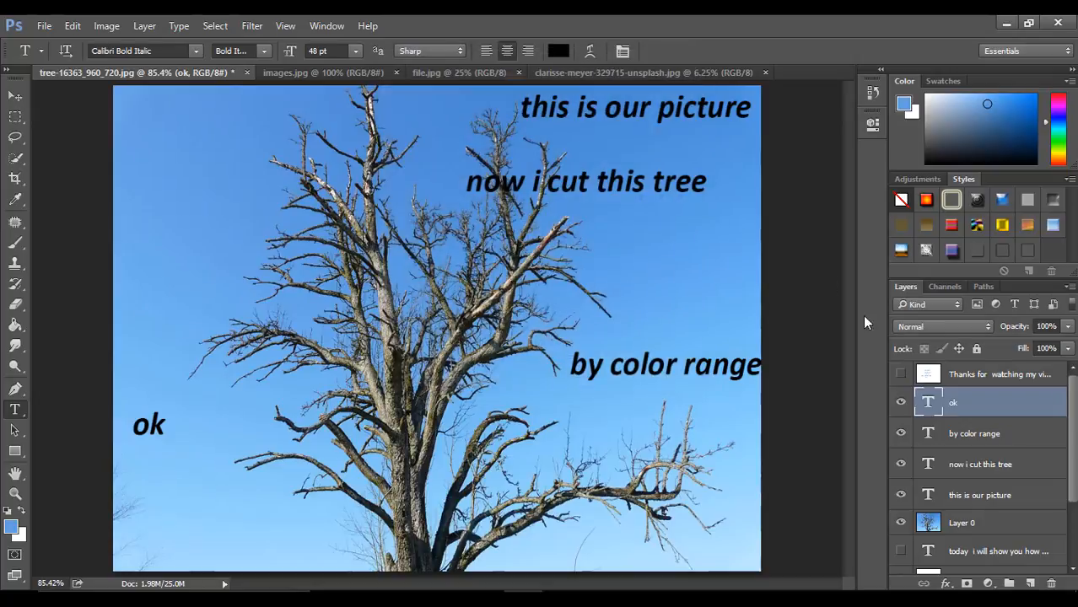
# Make Layer 0 the active layer and hide the four caption layers above it
pyautogui.click(970, 525)
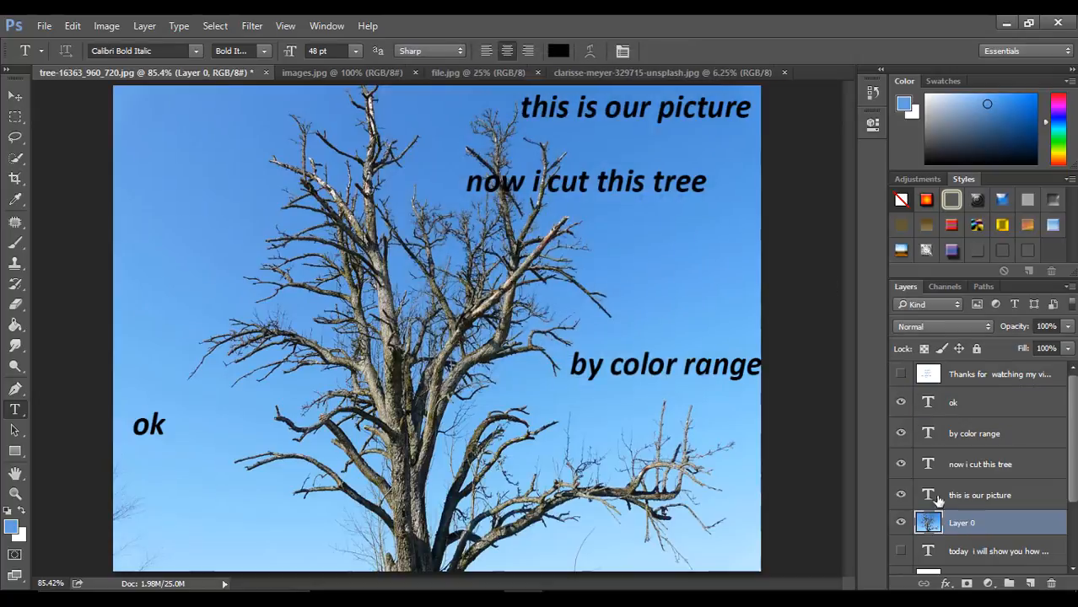
pyautogui.click(181, 27)
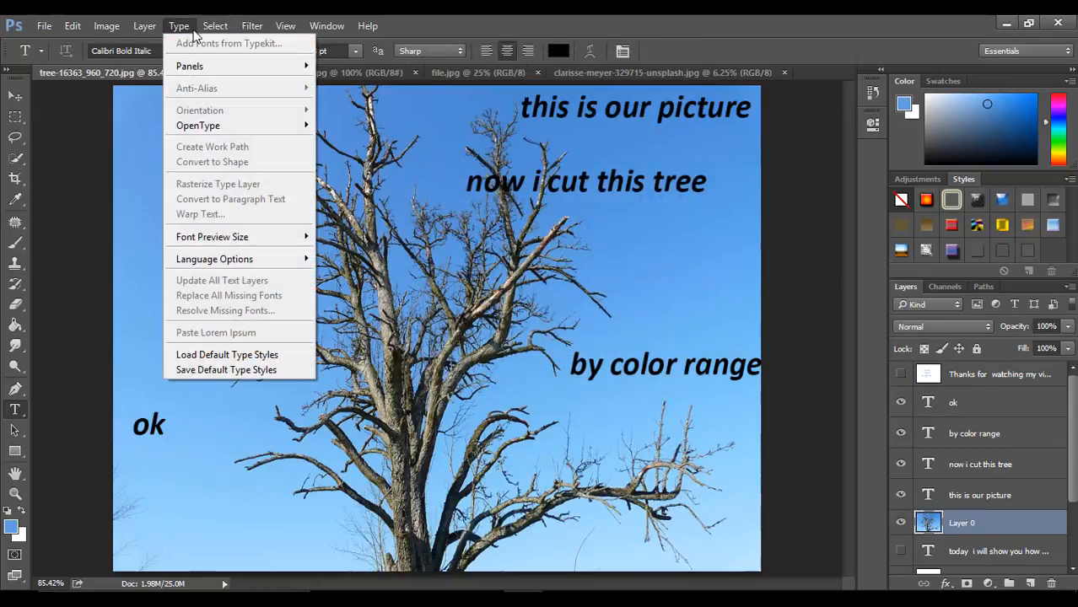
pyautogui.click(353, 103)
pyautogui.moveTo(912, 410); pyautogui.dragTo(914, 496)
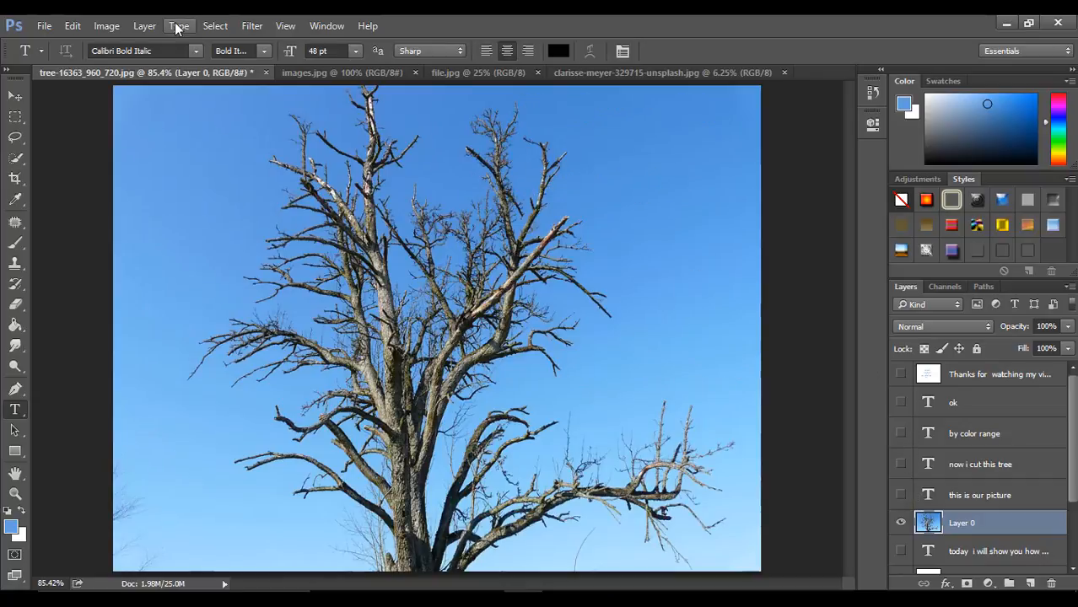
# Select the blue sky on Layer 0 with Color Range, using Sampled Colors and a fuzziness of 163
pyautogui.click(212, 26)
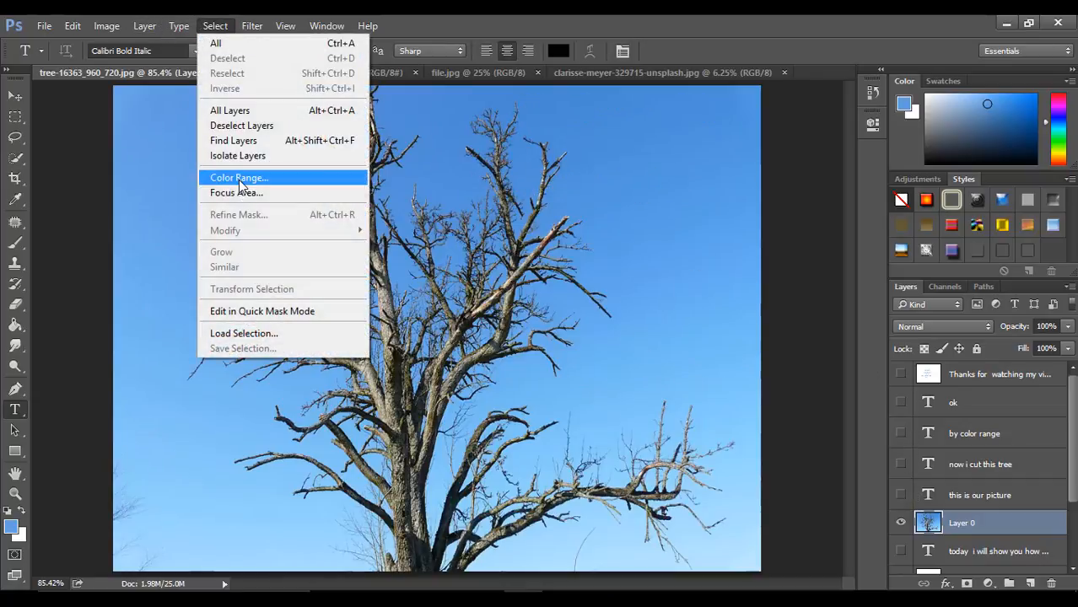
pyautogui.click(238, 177)
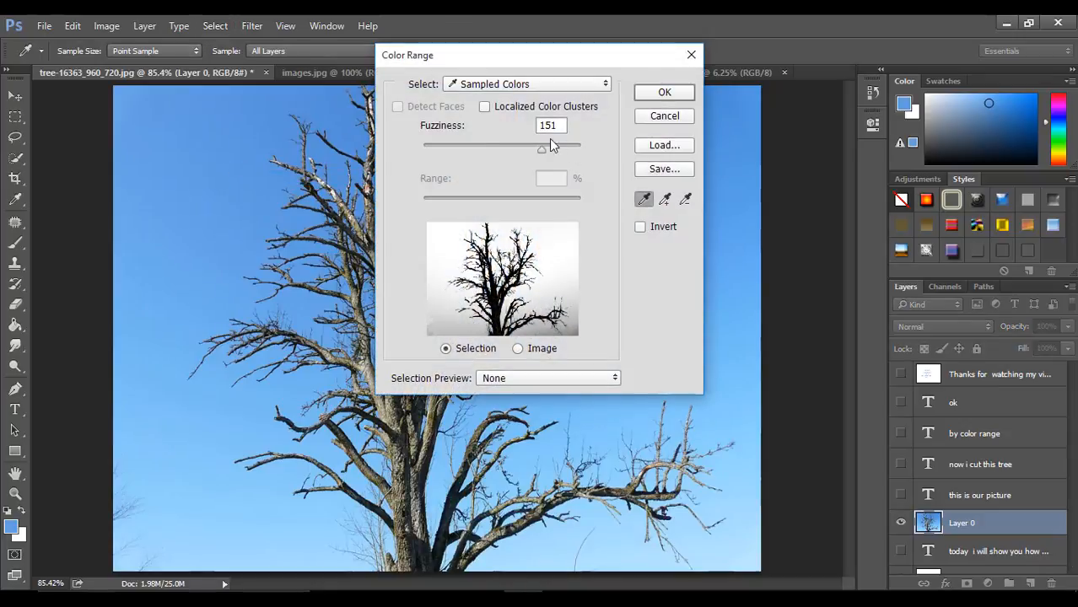
pyautogui.moveTo(542, 152); pyautogui.dragTo(548, 153)
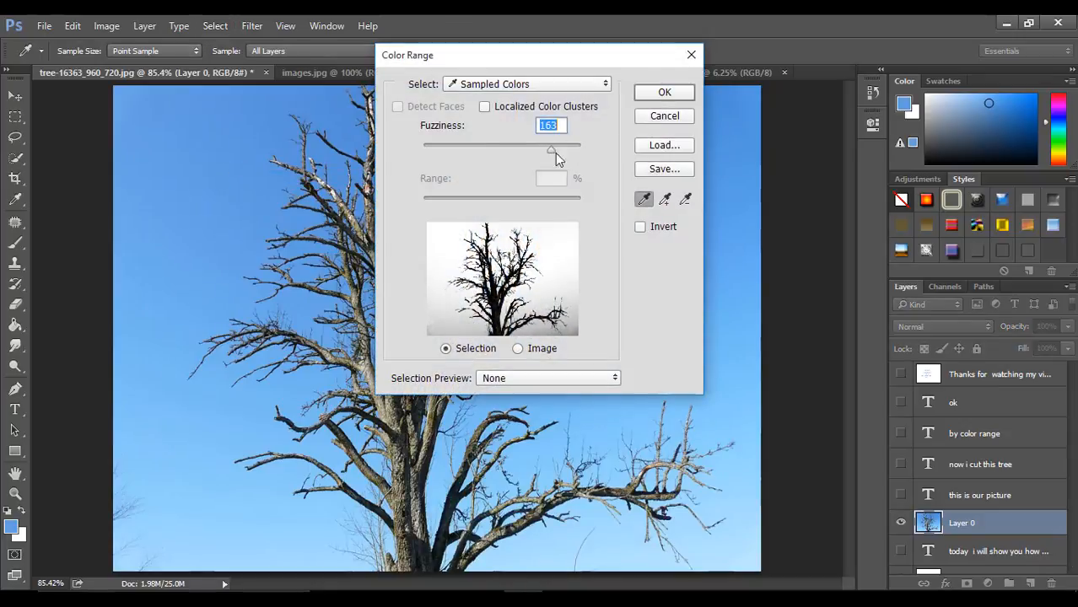
pyautogui.click(664, 92)
# Start a text caption in the sky to the right of the treetop and set its text color to black
pyautogui.press('t')
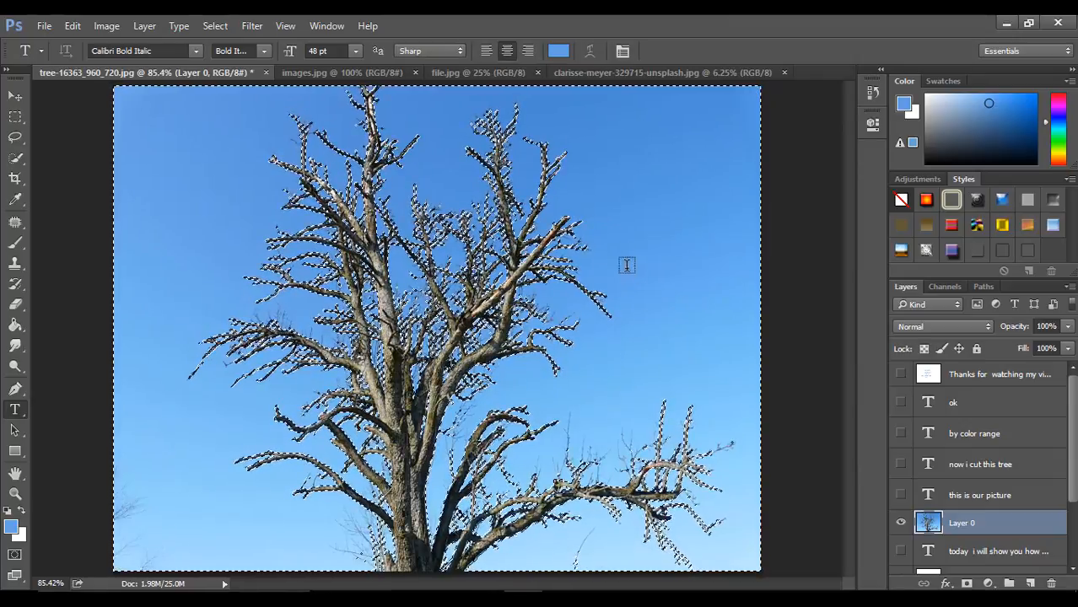
pyautogui.click(611, 144)
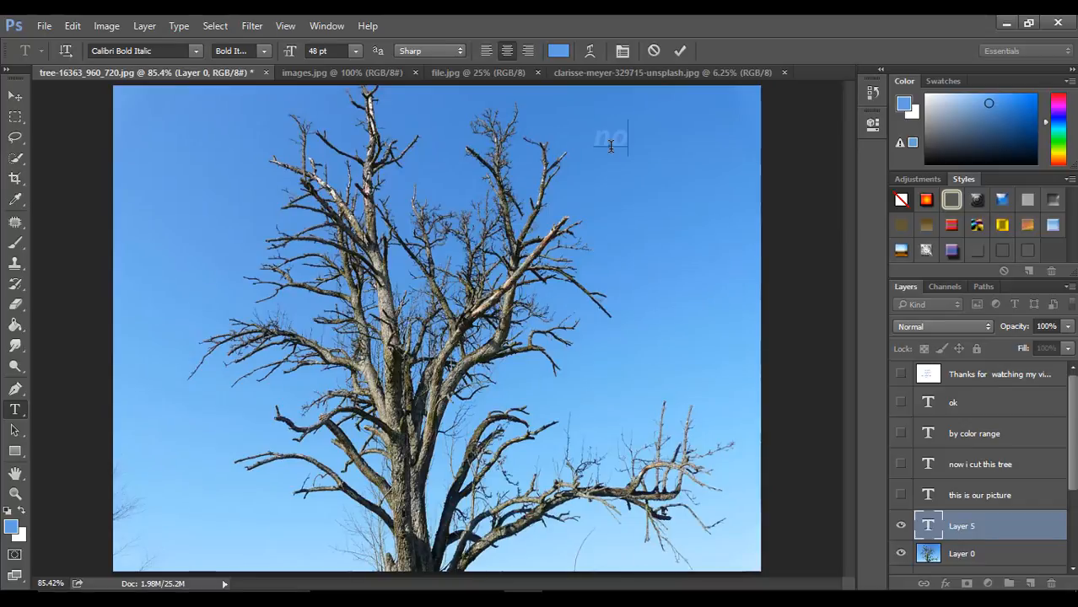
pyautogui.hotkey('ctrl', 'a')
pyautogui.click(557, 51)
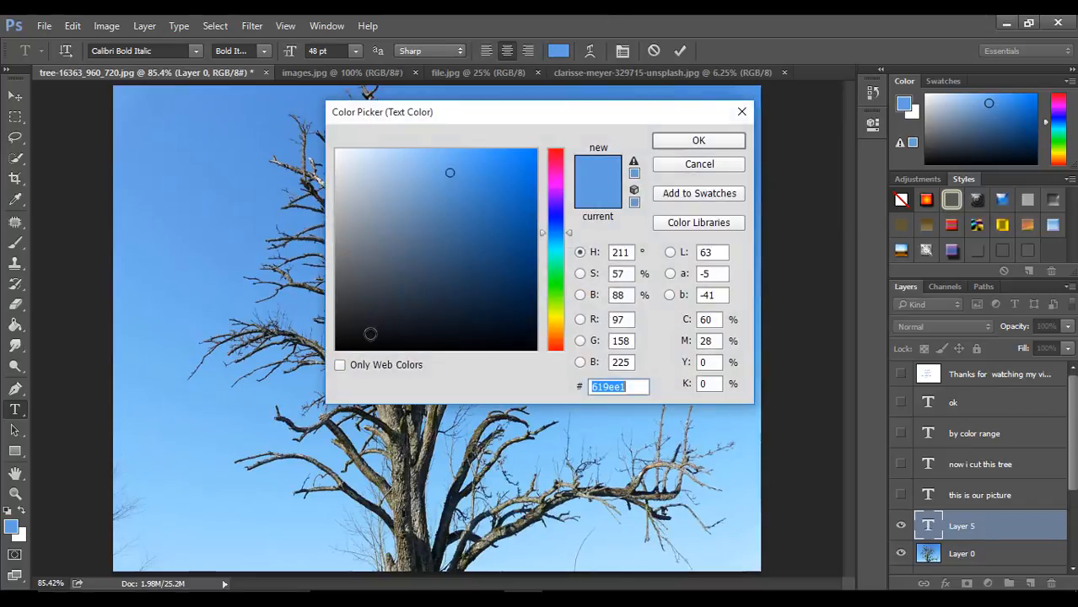
pyautogui.click(337, 349)
pyautogui.click(698, 141)
pyautogui.click(626, 130)
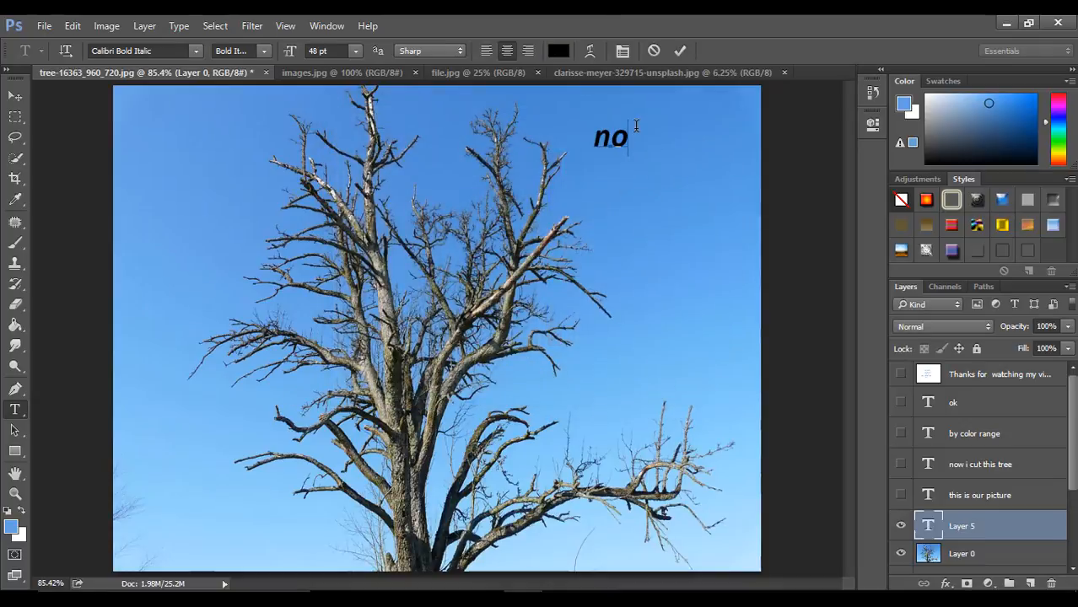
# Complete the caption as "now i press ctrl+shift+i" and move it down to the sky above the long lower-right branch
pyautogui.write('w')
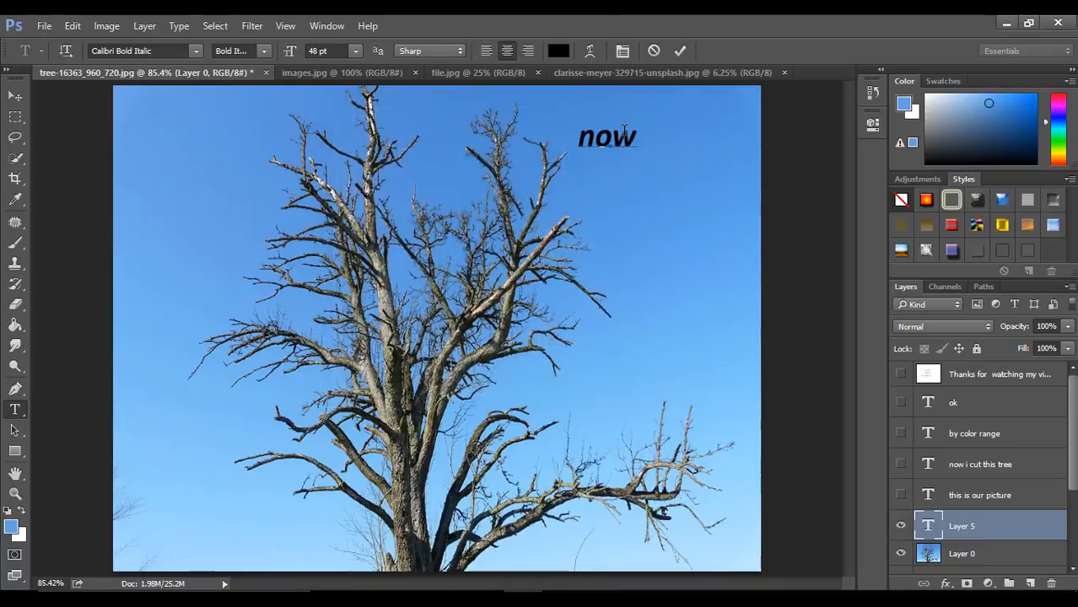
pyautogui.write(' i press')
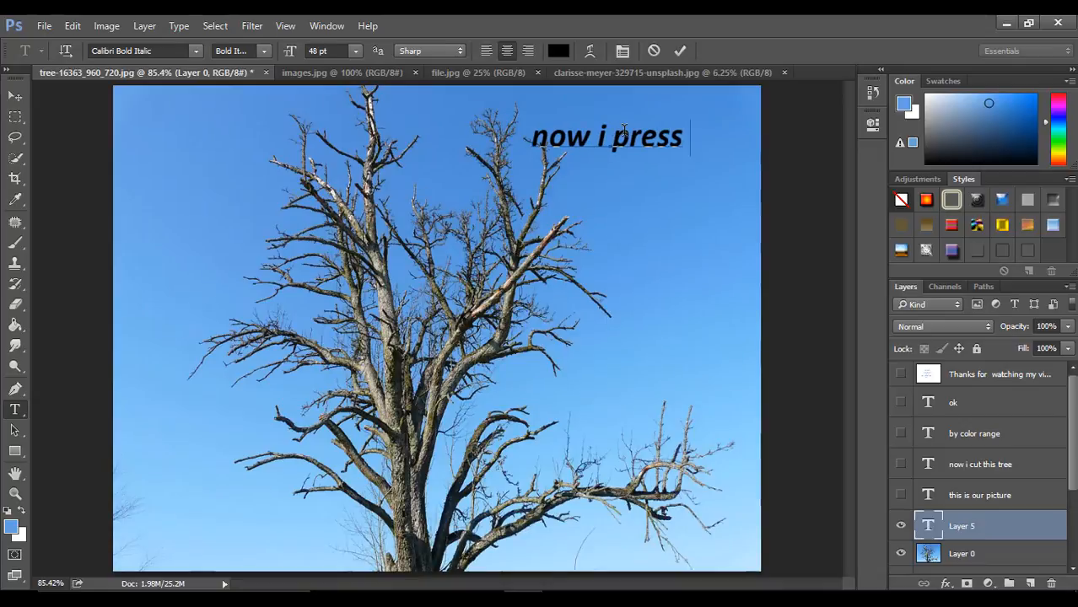
pyautogui.write(' c')
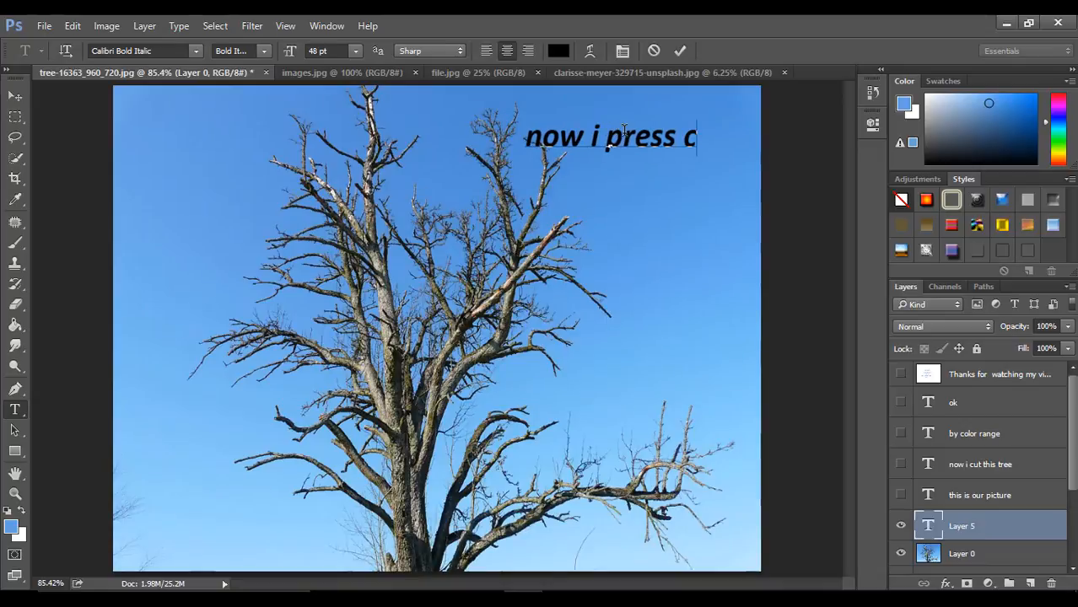
pyautogui.write('trl')
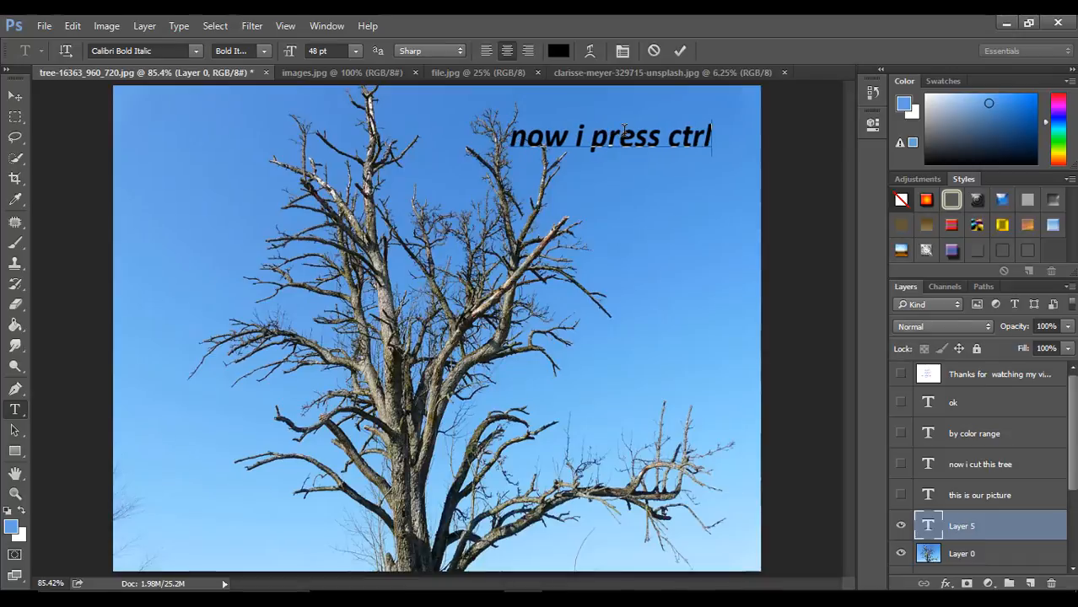
pyautogui.write('+')
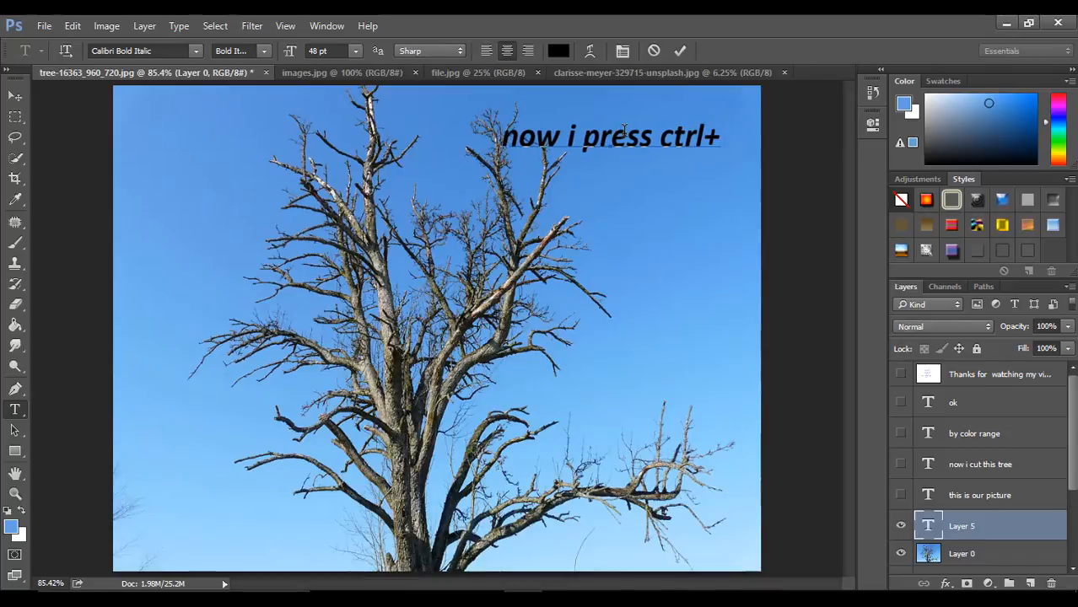
pyautogui.write('shift')
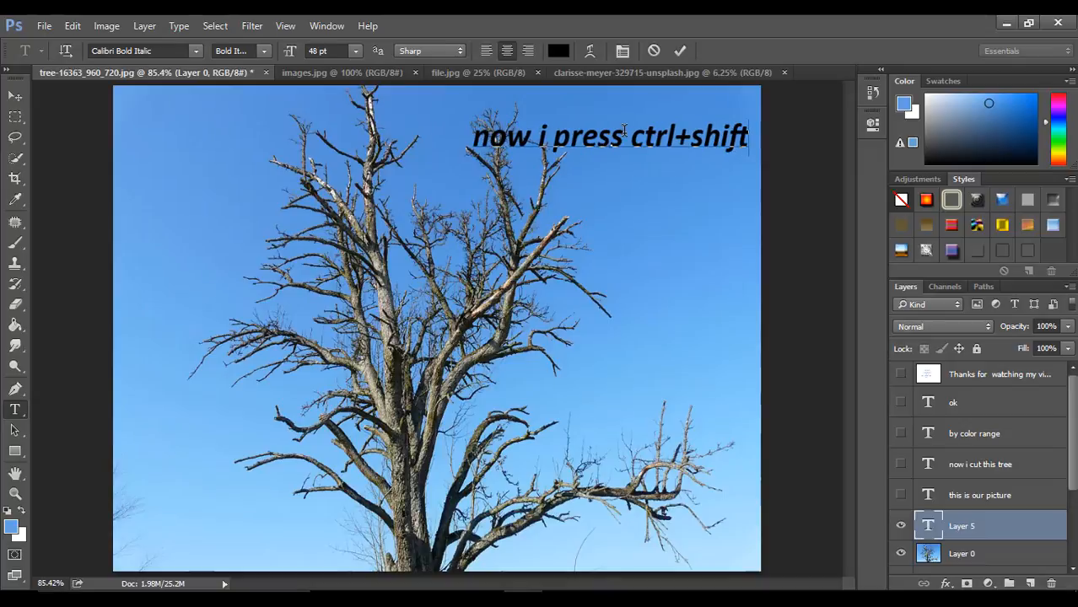
pyautogui.write('=')
pyautogui.press('BackSpace')
pyautogui.write('+')
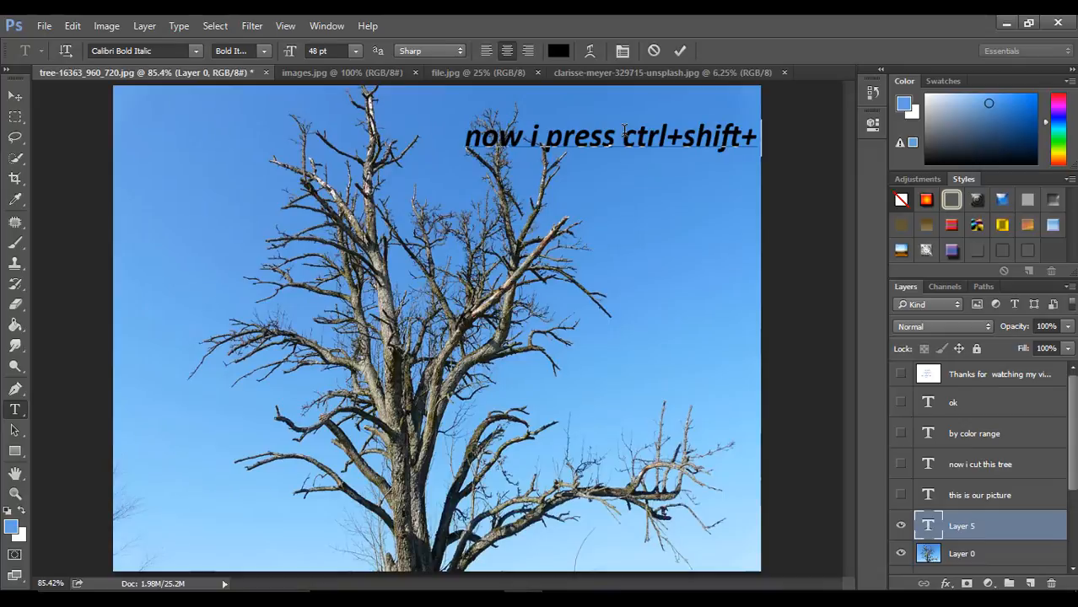
pyautogui.write('i')
pyautogui.click(680, 49)
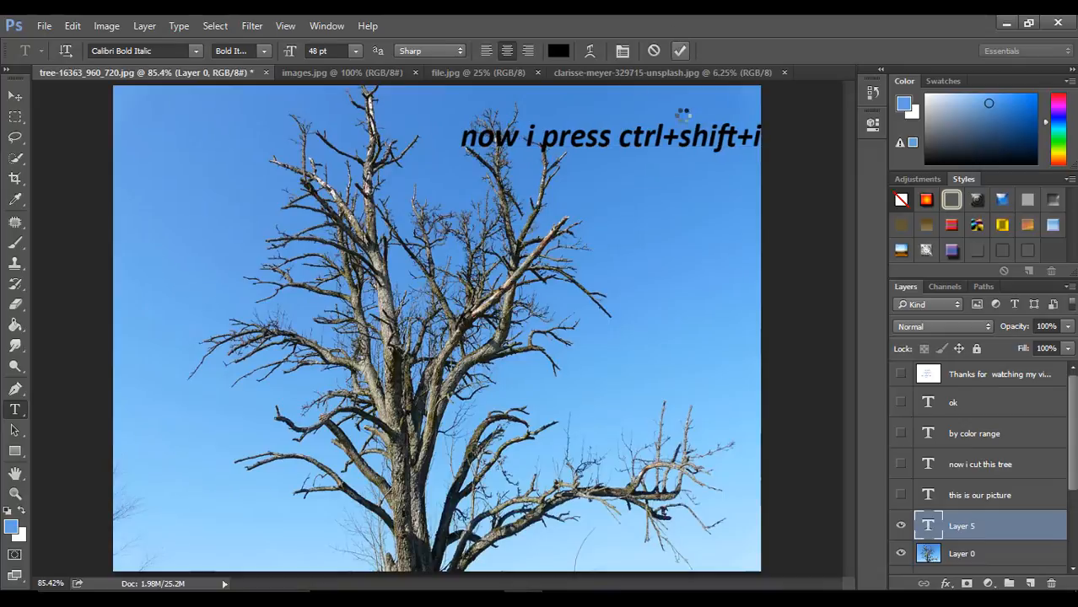
pyautogui.click(15, 98)
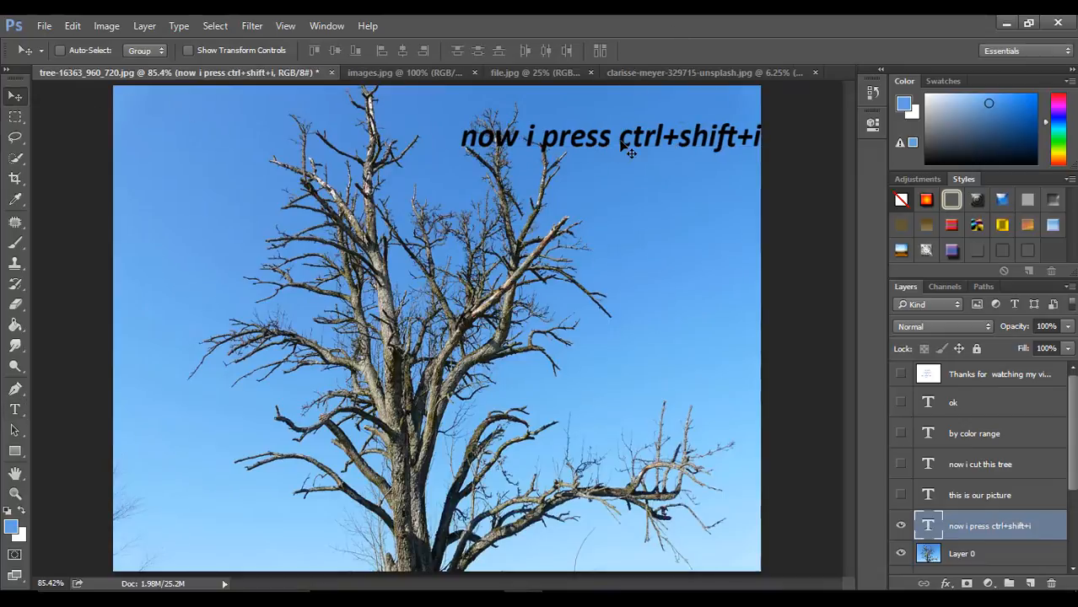
pyautogui.moveTo(616, 144); pyautogui.dragTo(604, 402)
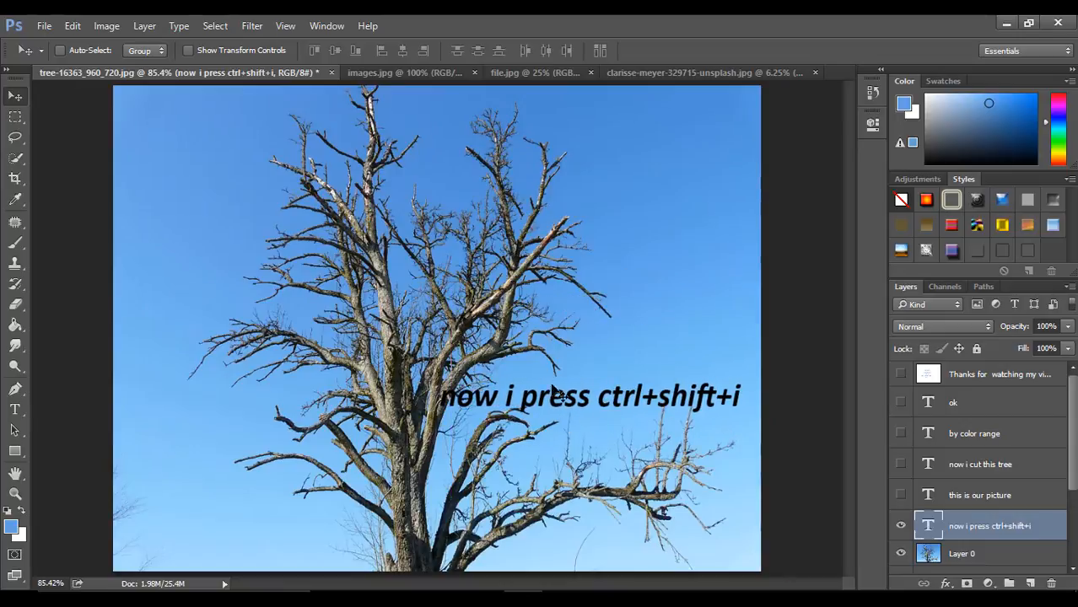
# Undo the move of the "now i press ctrl+shift+i" caption and step back to before the caption was added
pyautogui.click(73, 25)
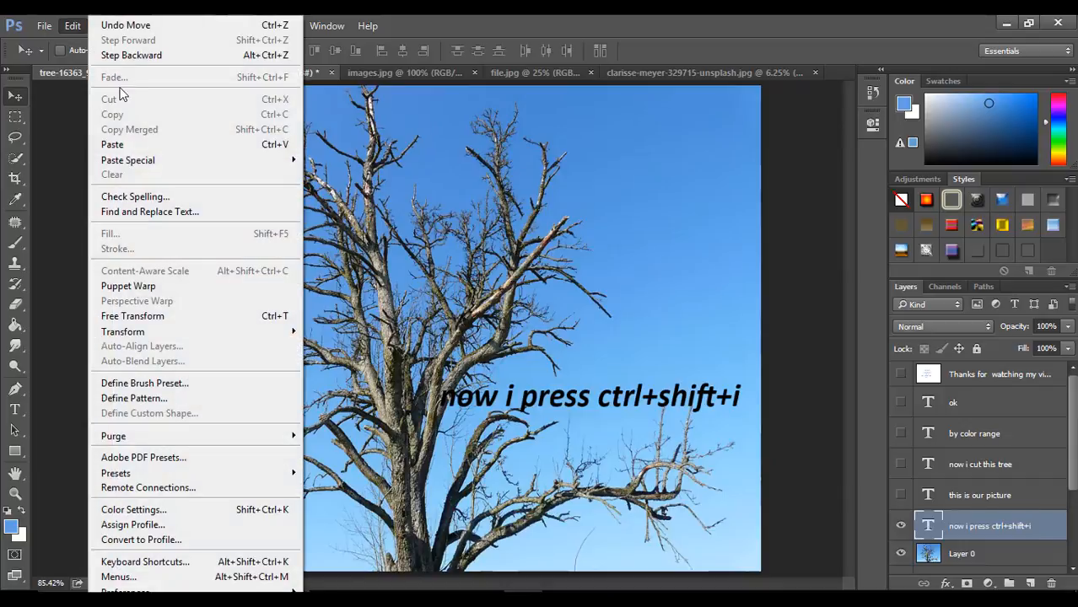
pyautogui.click(125, 26)
pyautogui.click(73, 26)
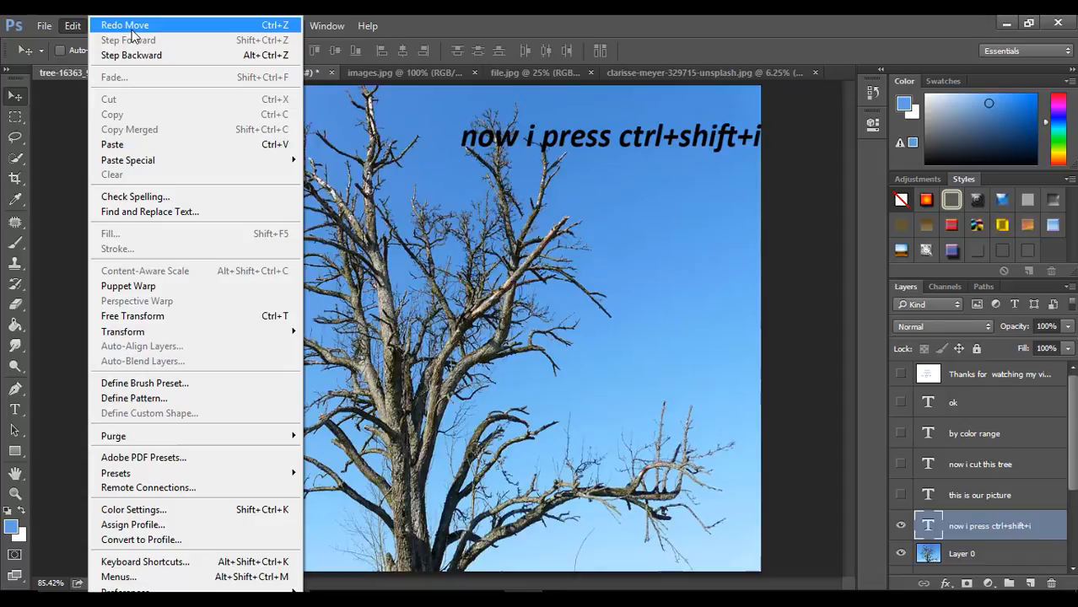
# Invert the sky selection so the tree is selected, and add a layer mask to Layer 0 from it
pyautogui.click(551, 16)
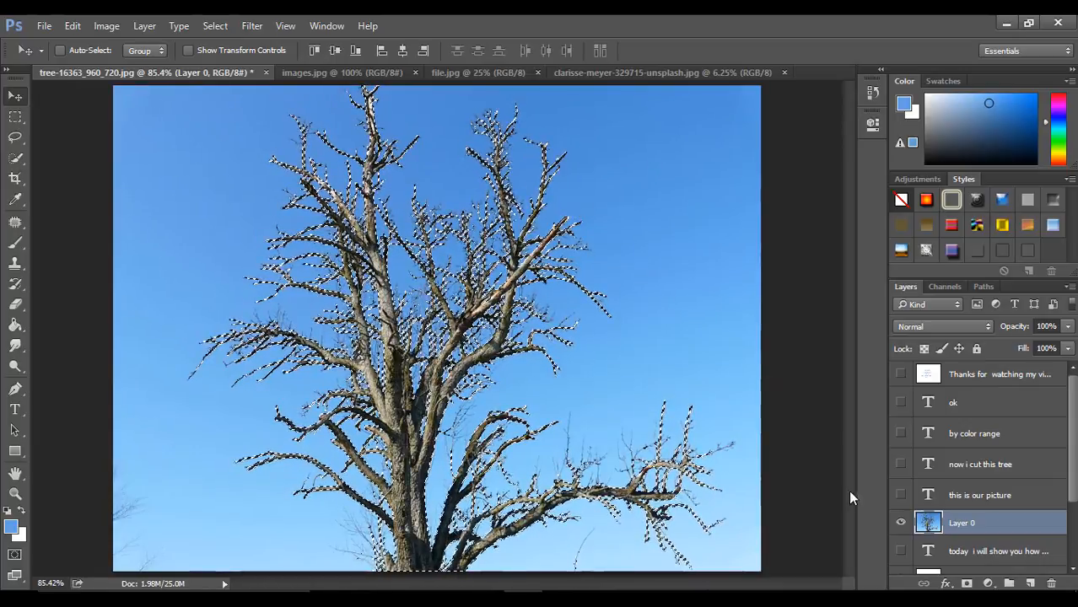
pyautogui.click(967, 584)
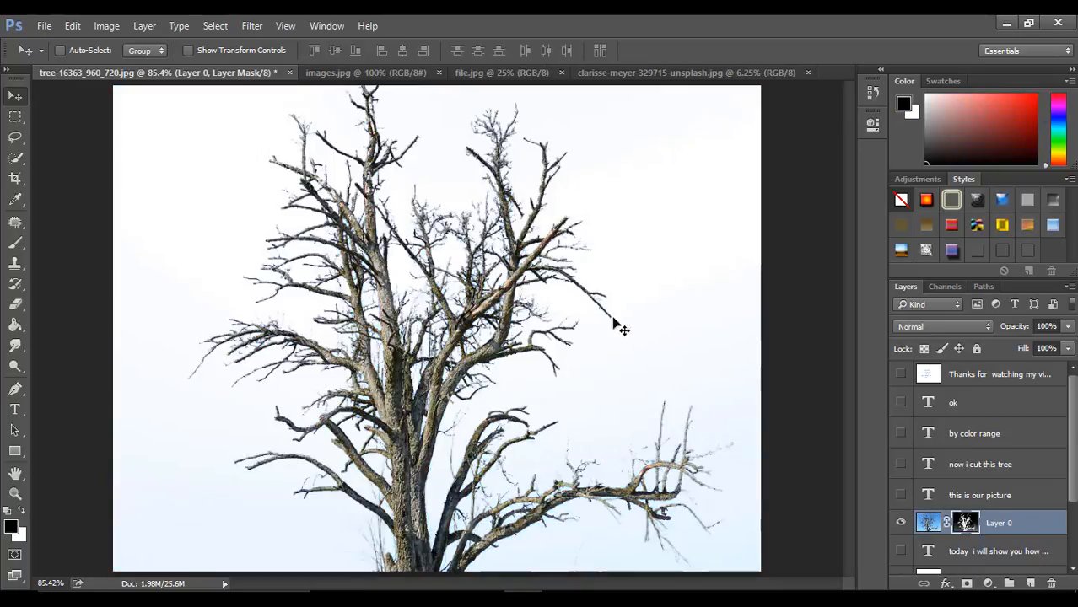
# Add a text layer reading "now ready" and place it clear of the branches in the upper-right part of the picture
pyautogui.click(14, 409)
pyautogui.click(612, 187)
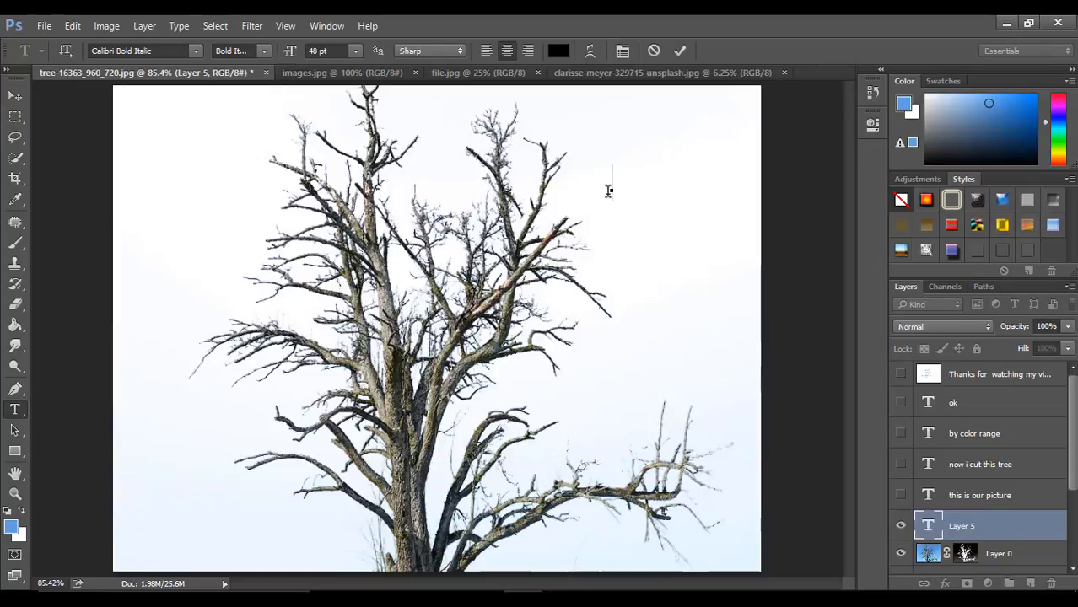
pyautogui.write('now ')
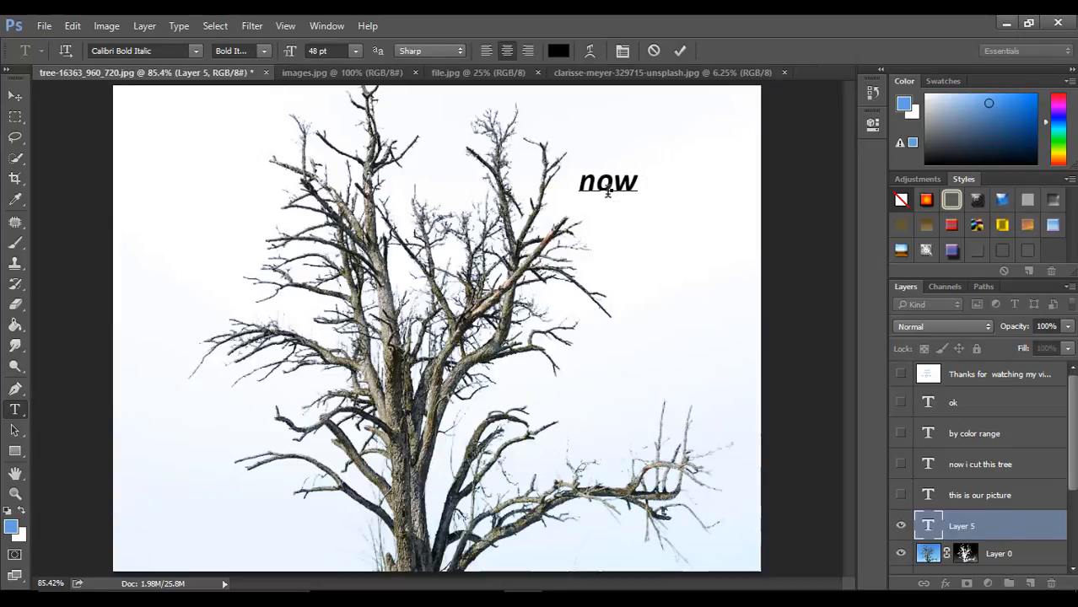
pyautogui.write(' ready')
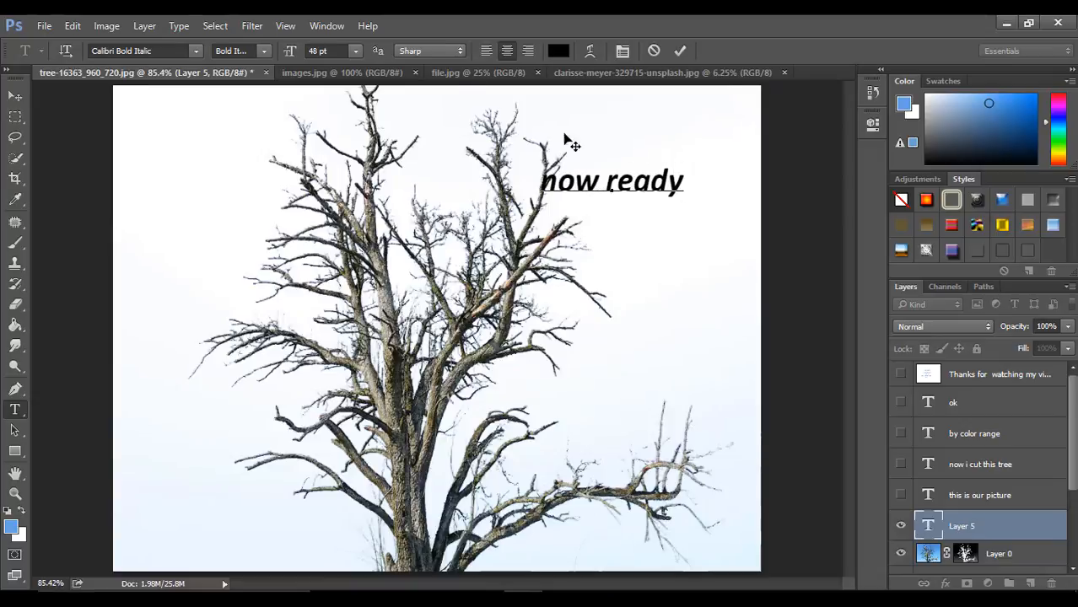
pyautogui.click(680, 51)
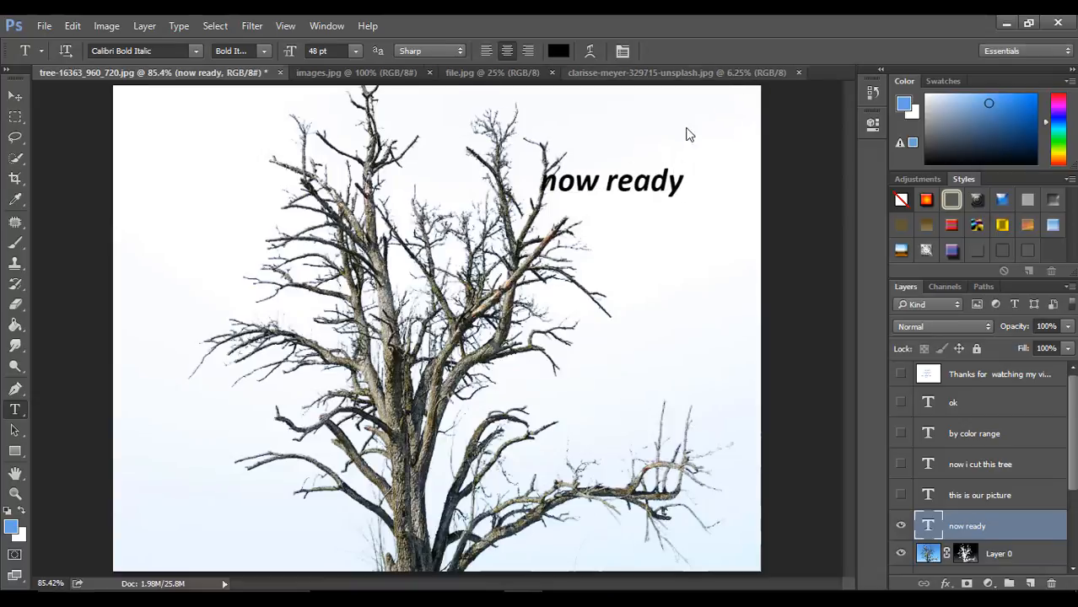
pyautogui.press('v')
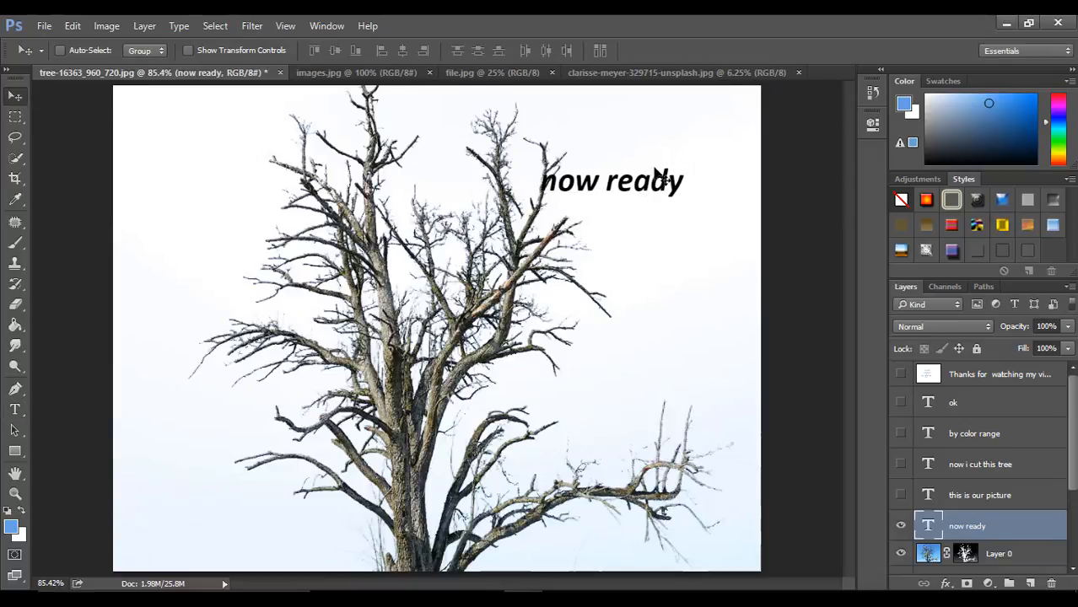
pyautogui.moveTo(663, 190); pyautogui.dragTo(709, 161)
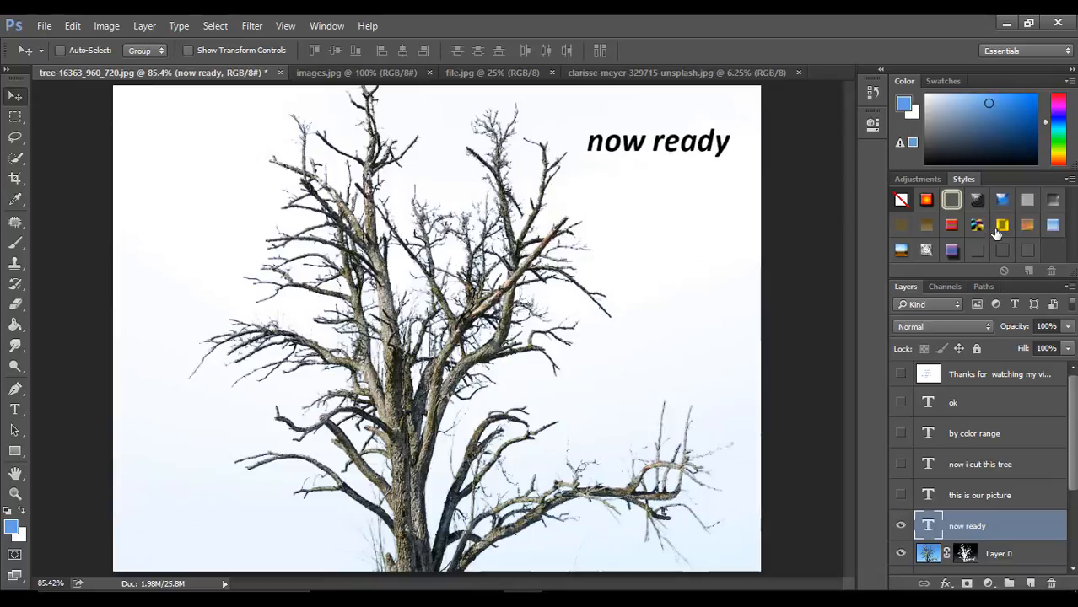
# Hide the "now ready" caption and the white Layer 4 so the tree stands against the snowy mountain background
pyautogui.scroll(-2, 1001, 440)
pyautogui.click(902, 476)
pyautogui.scroll(-2, 929, 479)
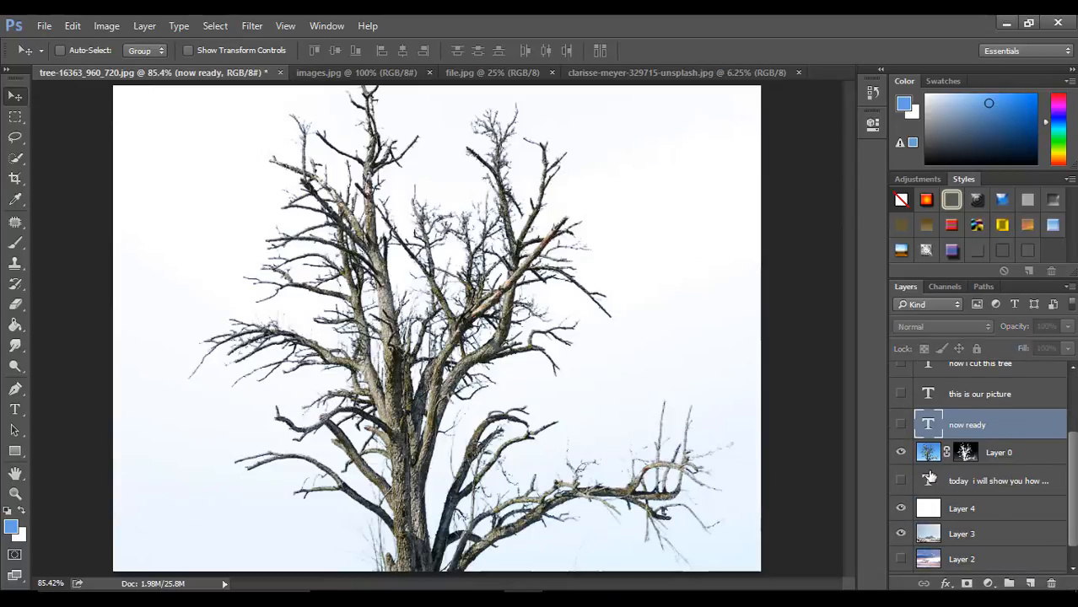
pyautogui.click(901, 510)
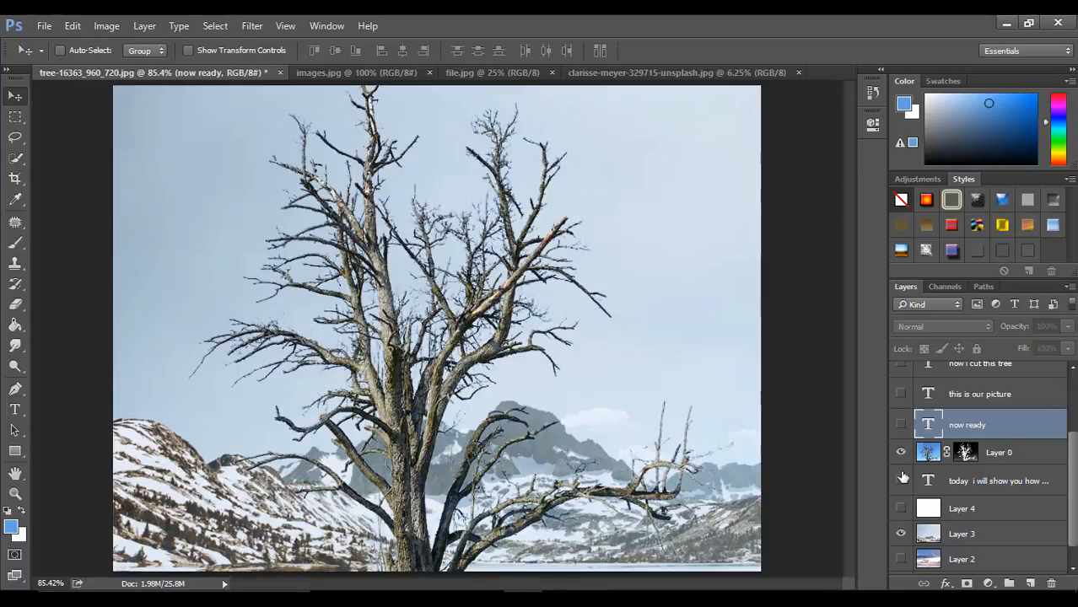
# Disable Layer 0's mask to compare with the original sky, and enable it again
pyautogui.rightClick(966, 453)
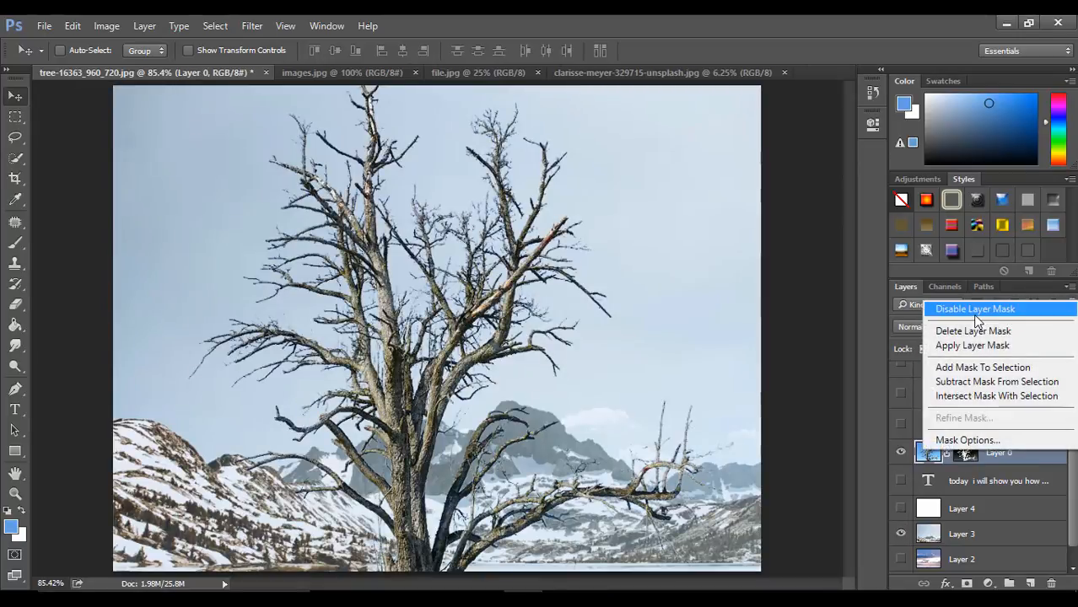
pyautogui.click(975, 314)
pyautogui.rightClick(966, 453)
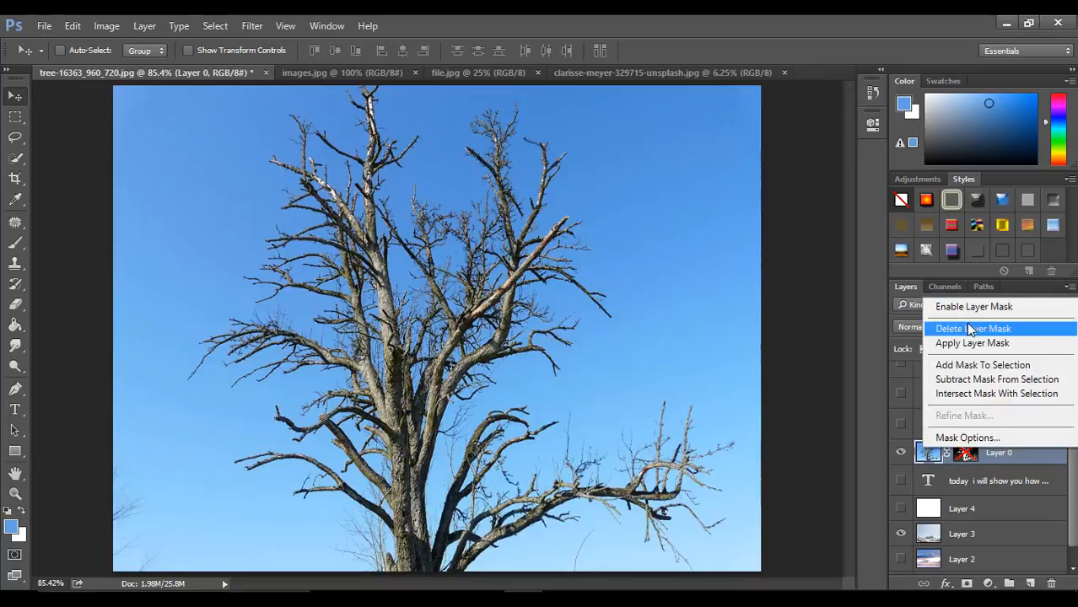
pyautogui.click(975, 310)
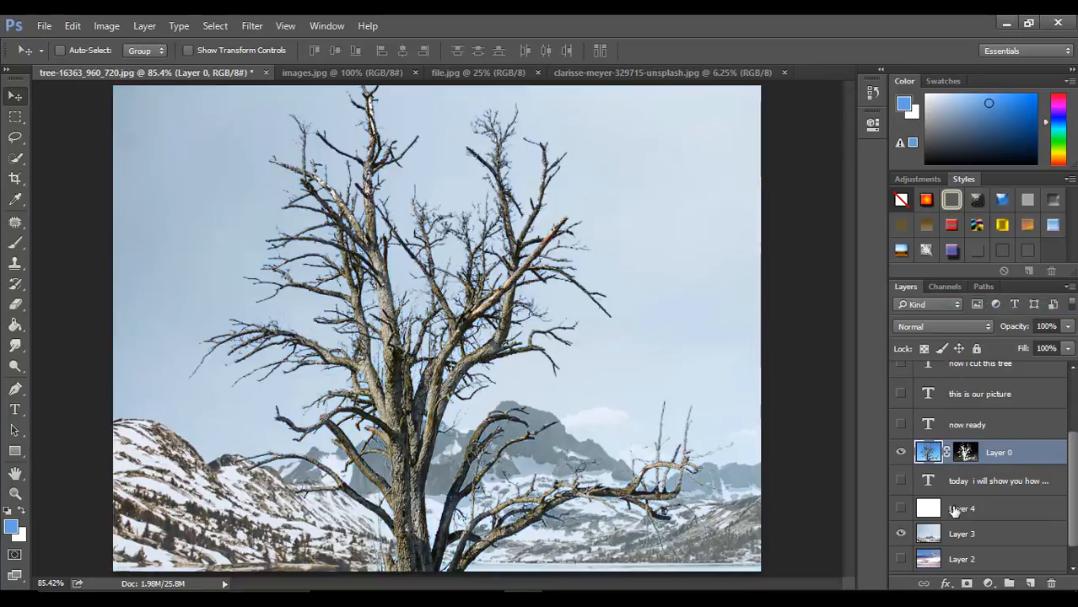
# Hide Layer 3, preview the tree against Layer 2, and replace that background with the cloudy sky of Layer 1
pyautogui.click(900, 534)
pyautogui.click(900, 559)
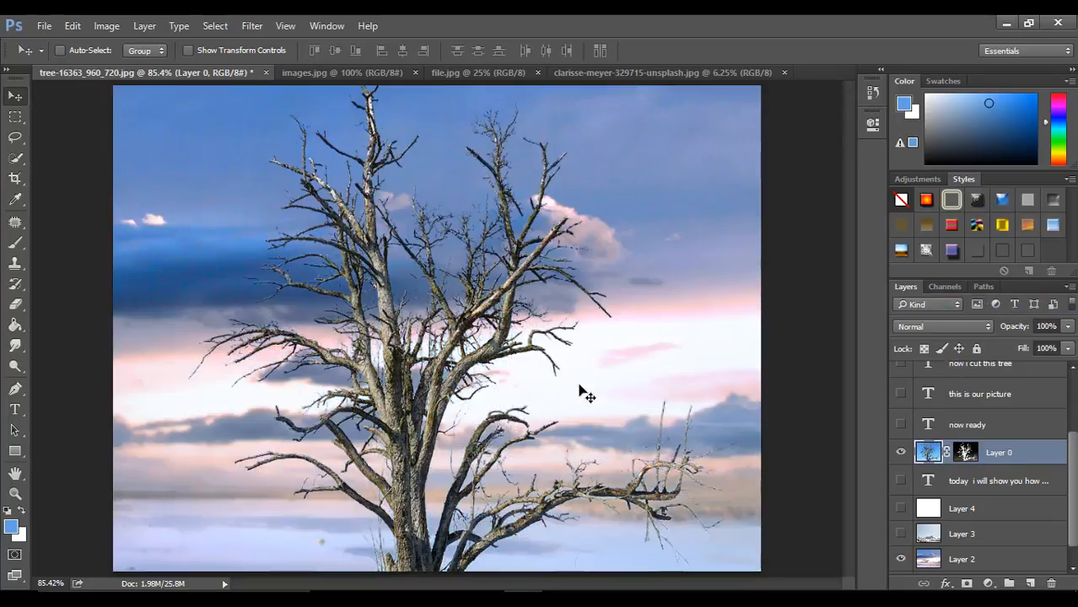
pyautogui.scroll(-1, 1000, 498)
pyautogui.click(900, 538)
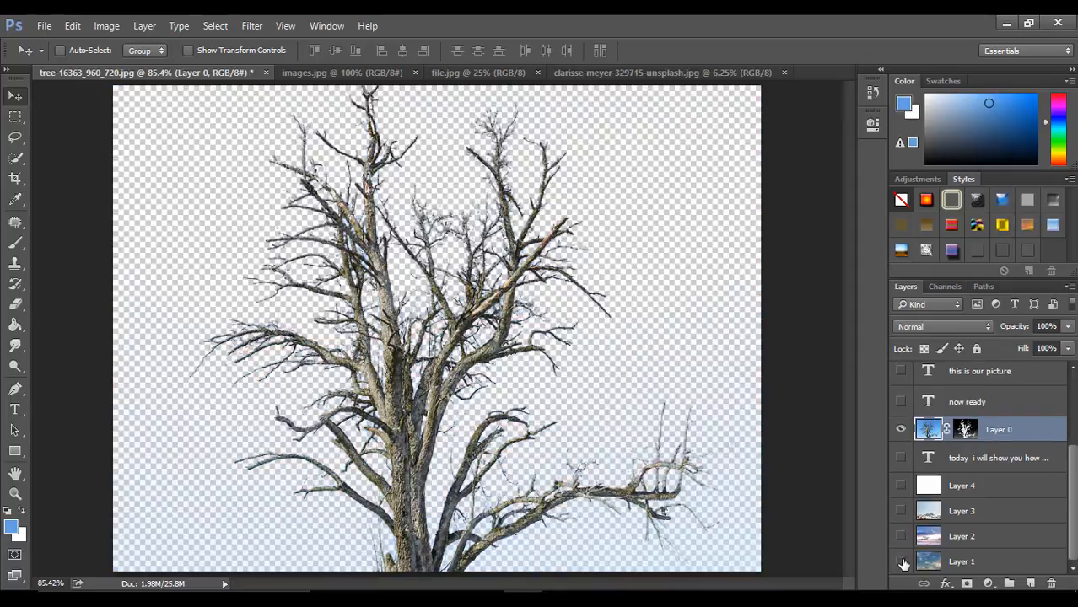
pyautogui.click(901, 562)
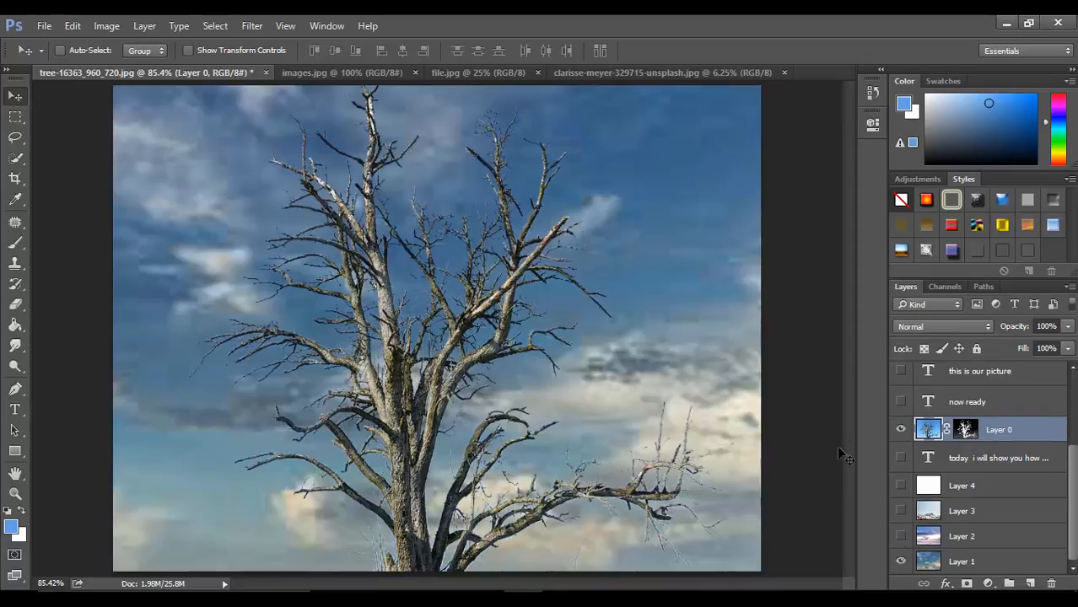
pyautogui.scroll(3, 907, 488)
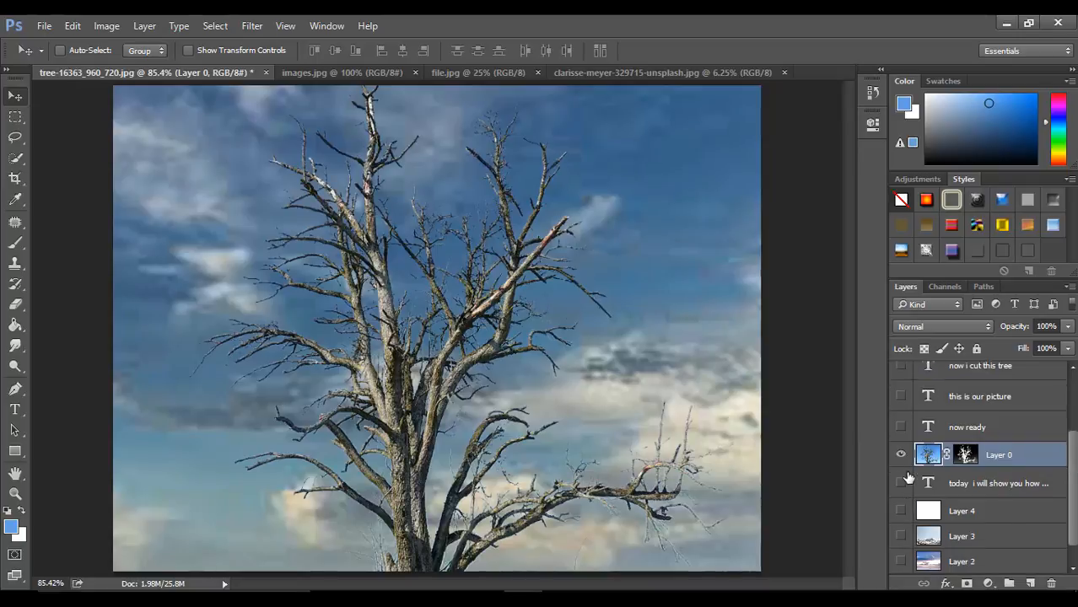